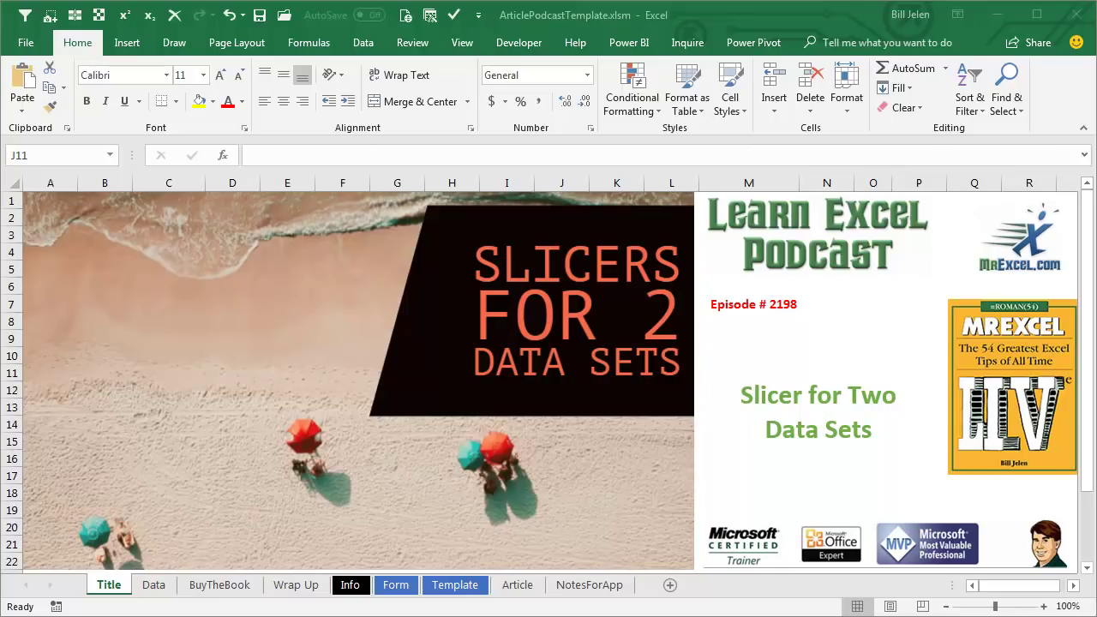
On the Data sheet, copy the sales data's Sector column, including its heading, to the blank area starting at I1
click(153, 590)
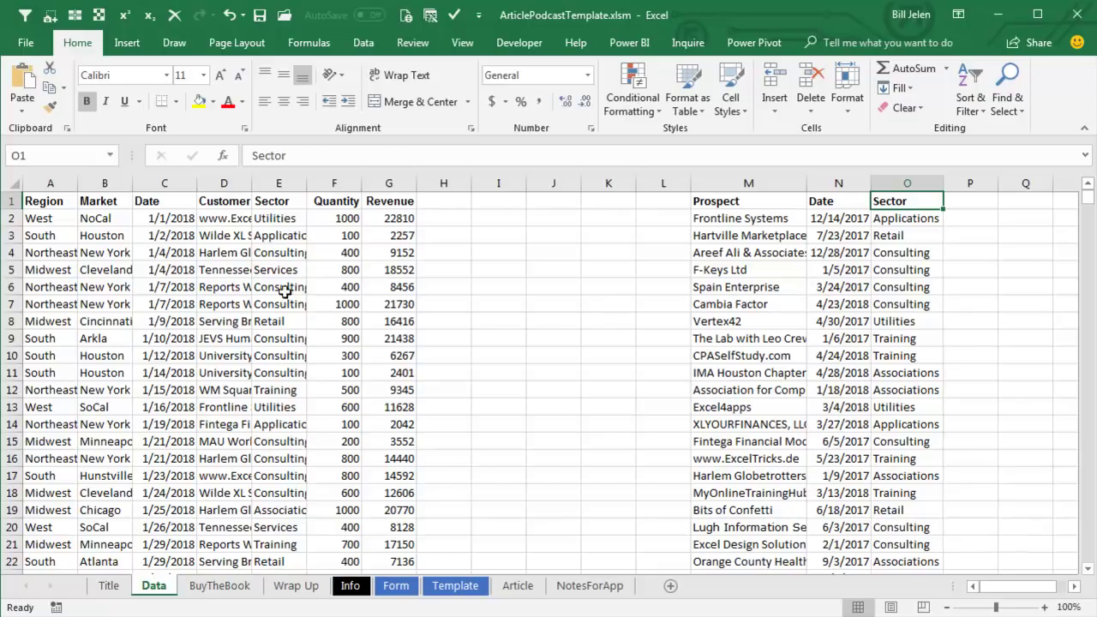
click(284, 201)
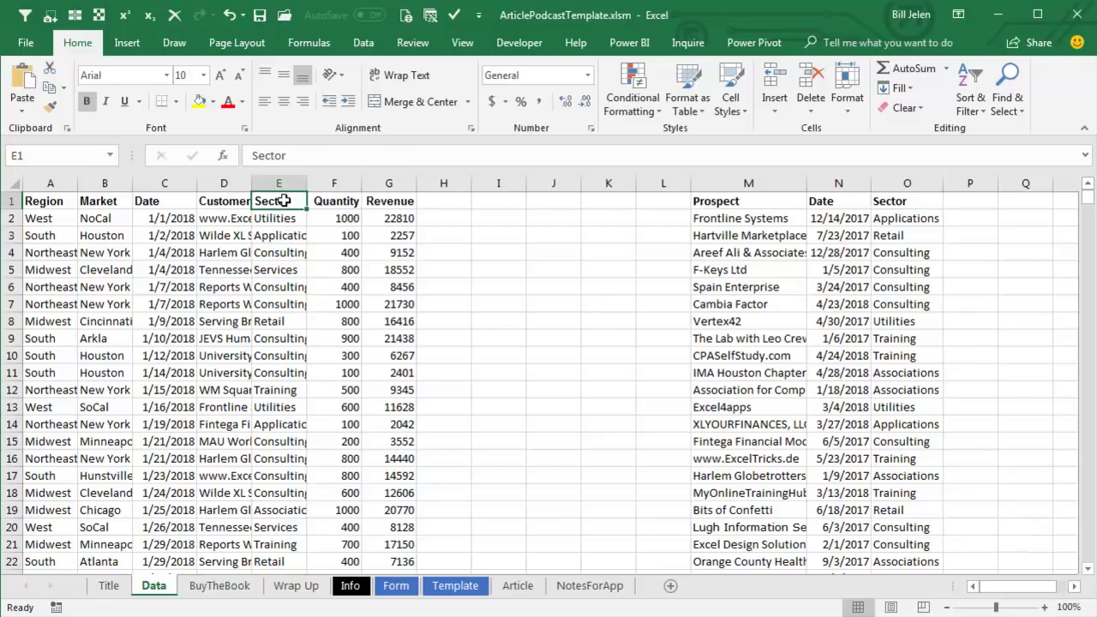
key(ctrl+shift+Down)
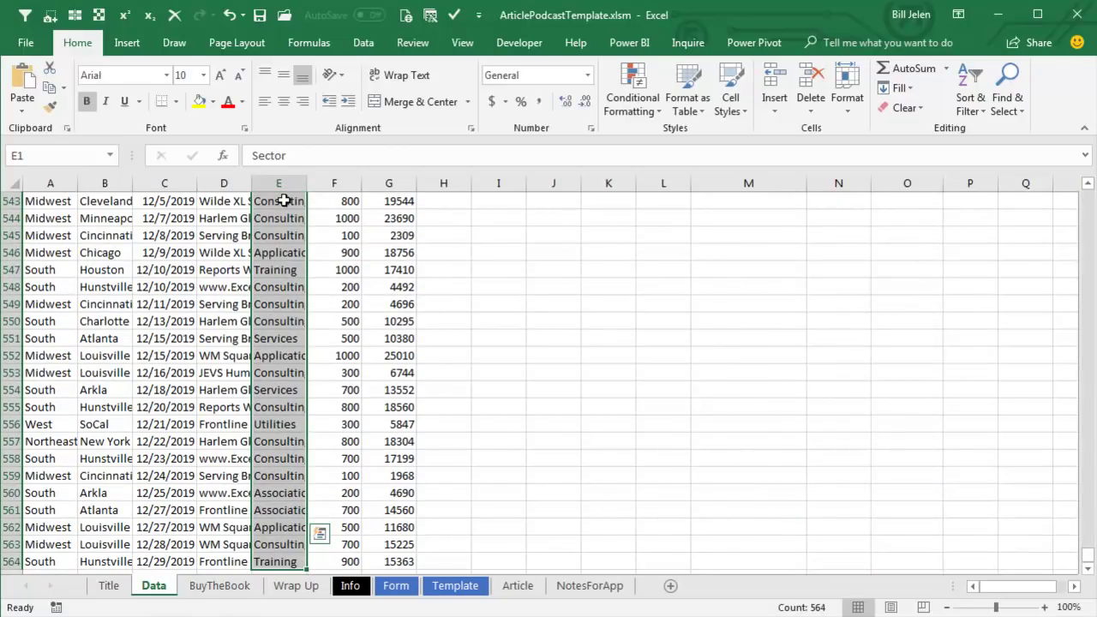
key(ctrl+c)
key(ctrl+BackSpace)
key(Right)
key(Right)
key(Right)
key(Right)
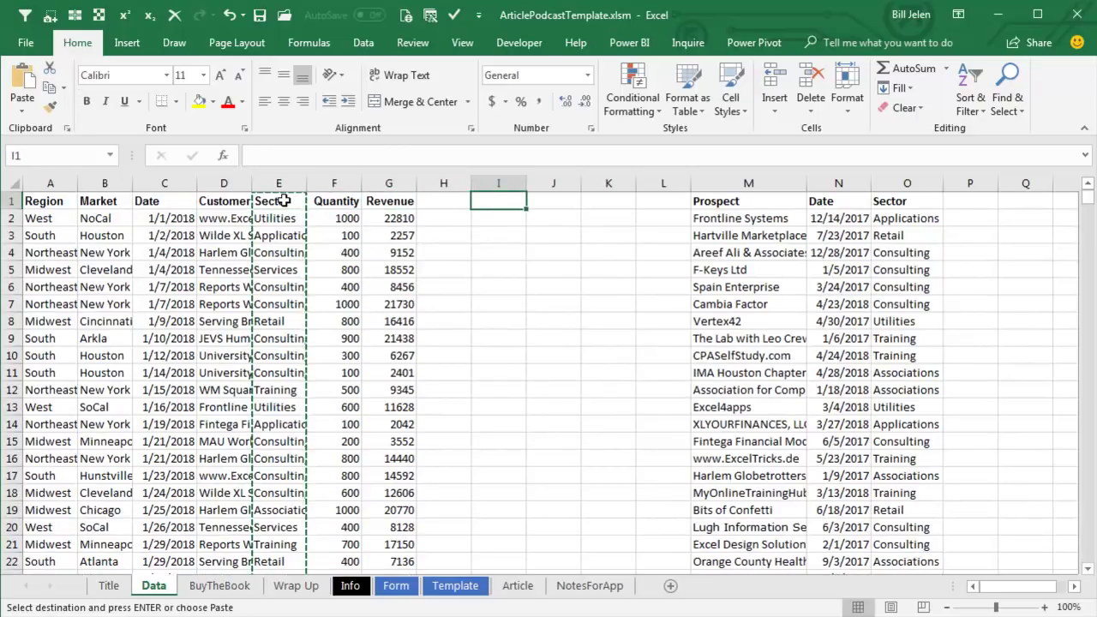
key(ctrl+v)
Append the prospect data's Sector values from O2:O82, without the heading, directly beneath the copied sector list in column I
key(Down)
key(Right)
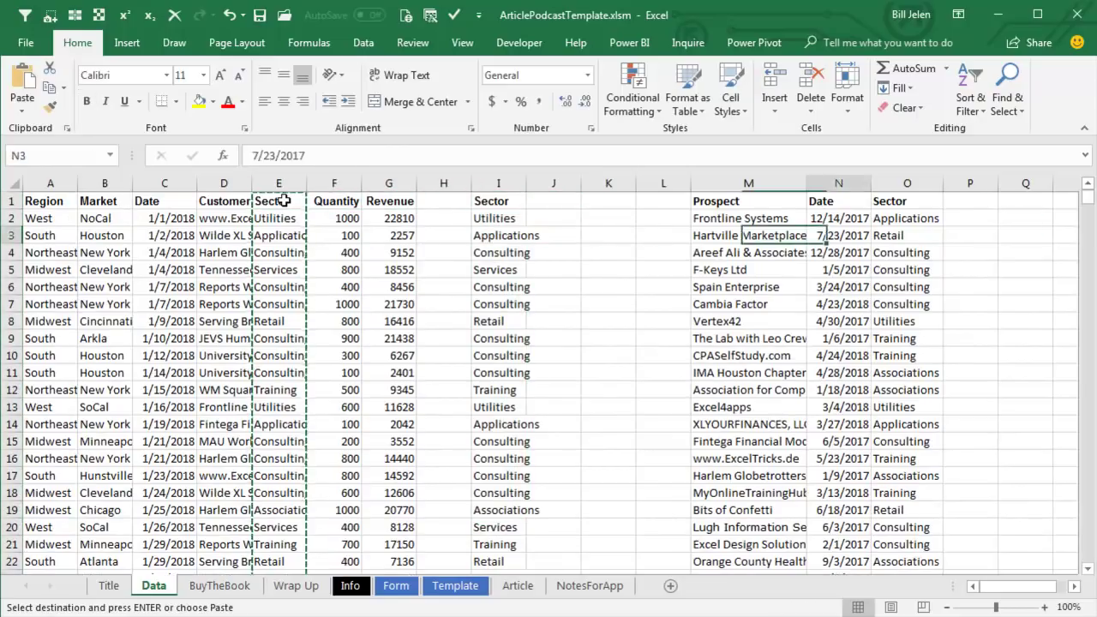
key(ctrl+Right)
key(Right)
key(Right)
key(Right)
key(Left)
key(ctrl+shift+Down)
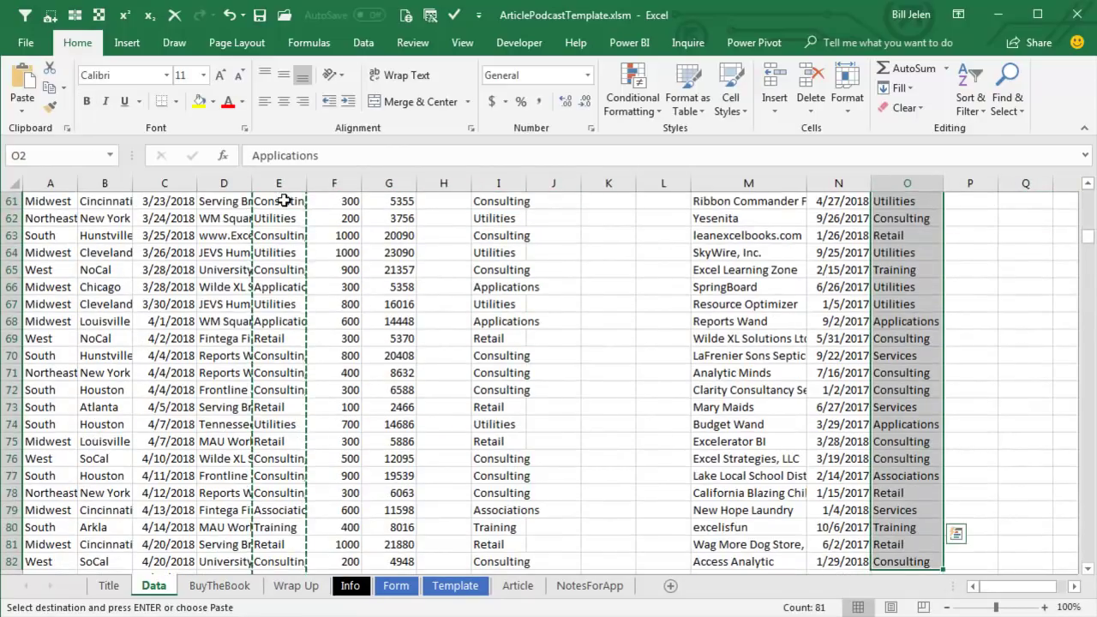
key(ctrl+c)
key(Left)
key(Left)
key(Left)
key(Left)
key(Left)
key(Left)
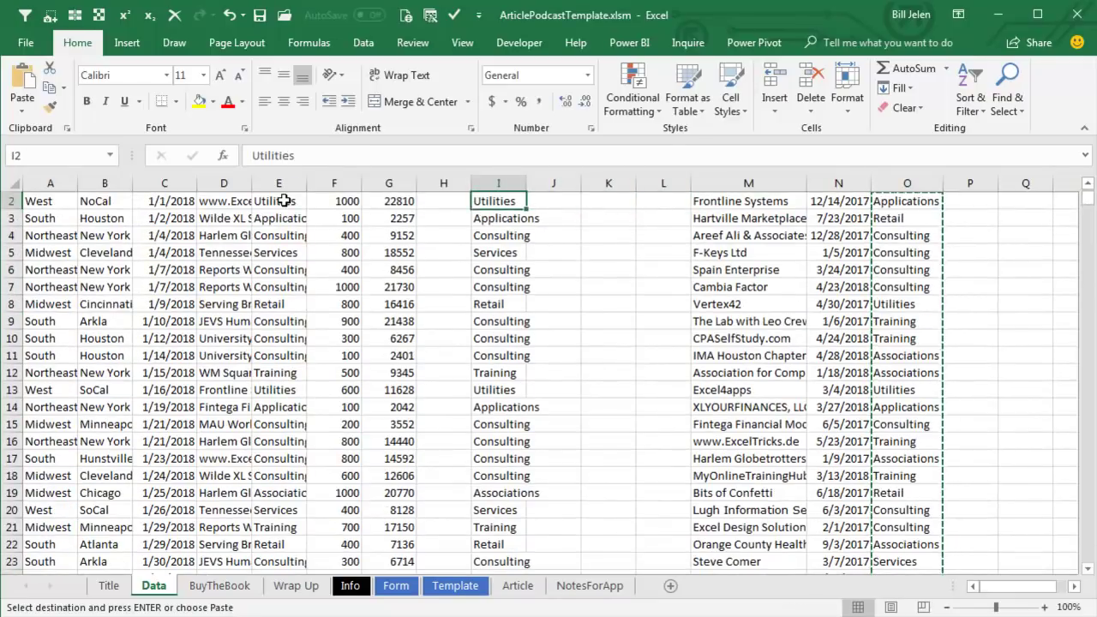
key(ctrl+Down)
key(Down)
key(ctrl+v)
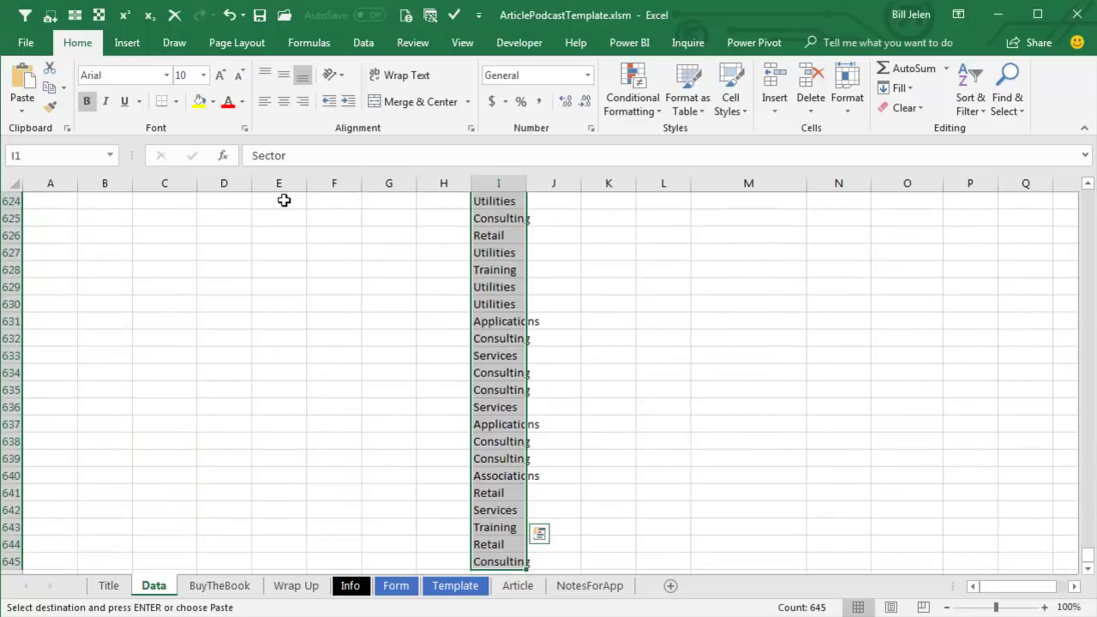
Remove duplicates from the combined Sector list in column I, treating the first row as a header
click(365, 43)
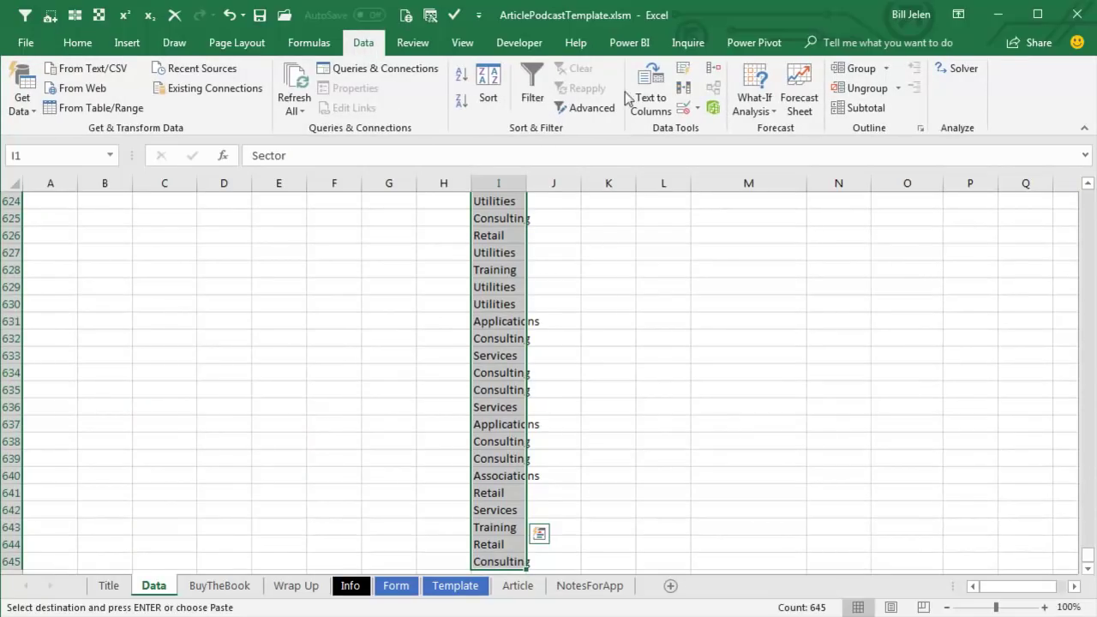
click(691, 96)
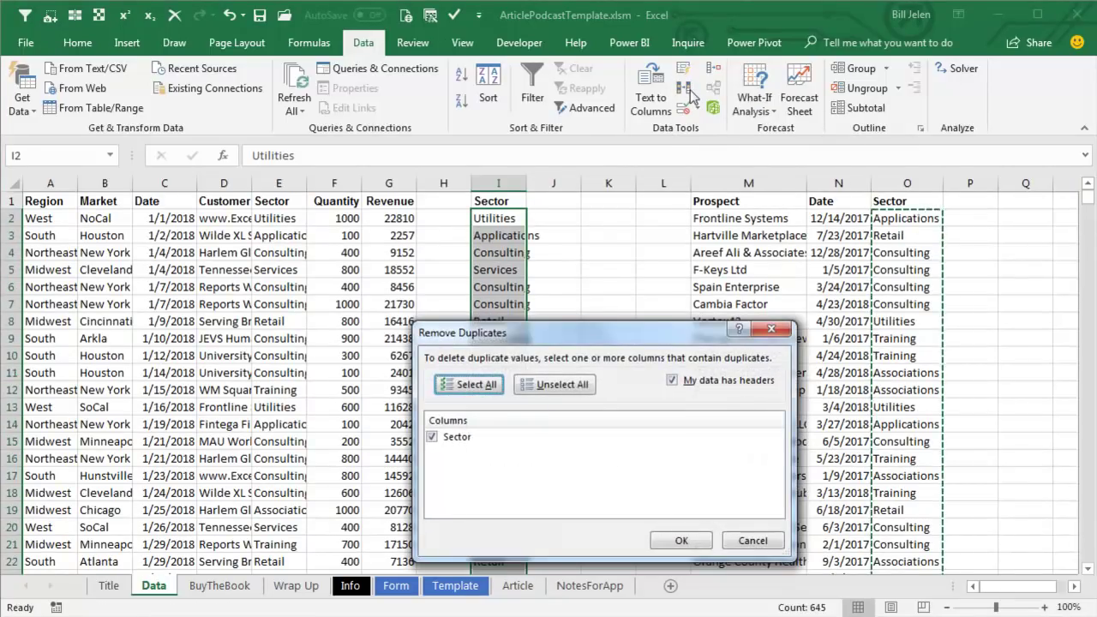
click(681, 541)
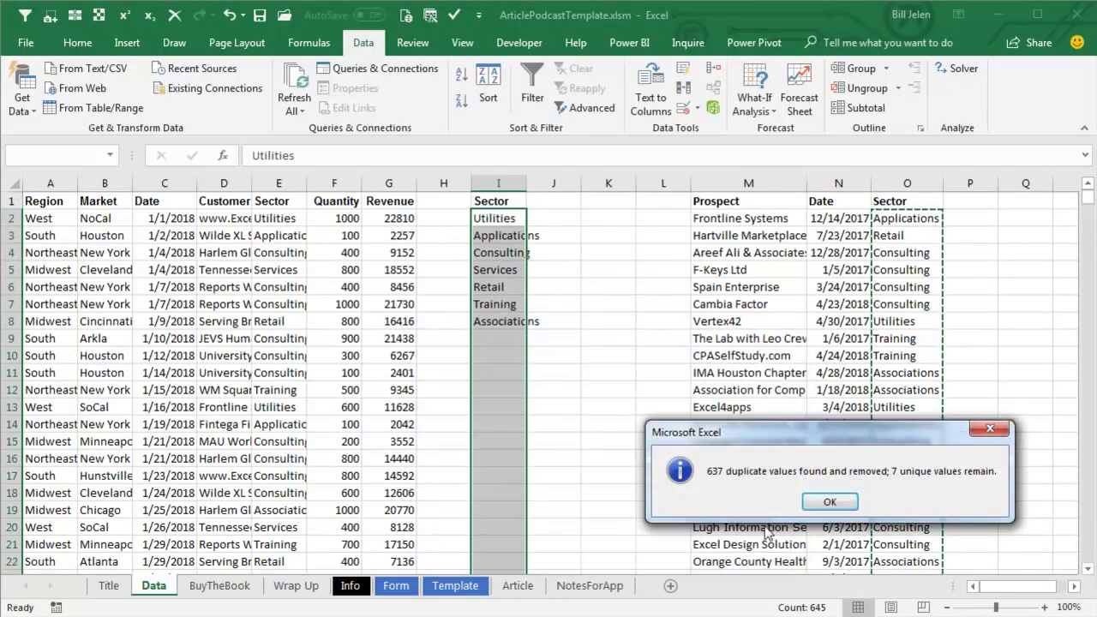
click(830, 502)
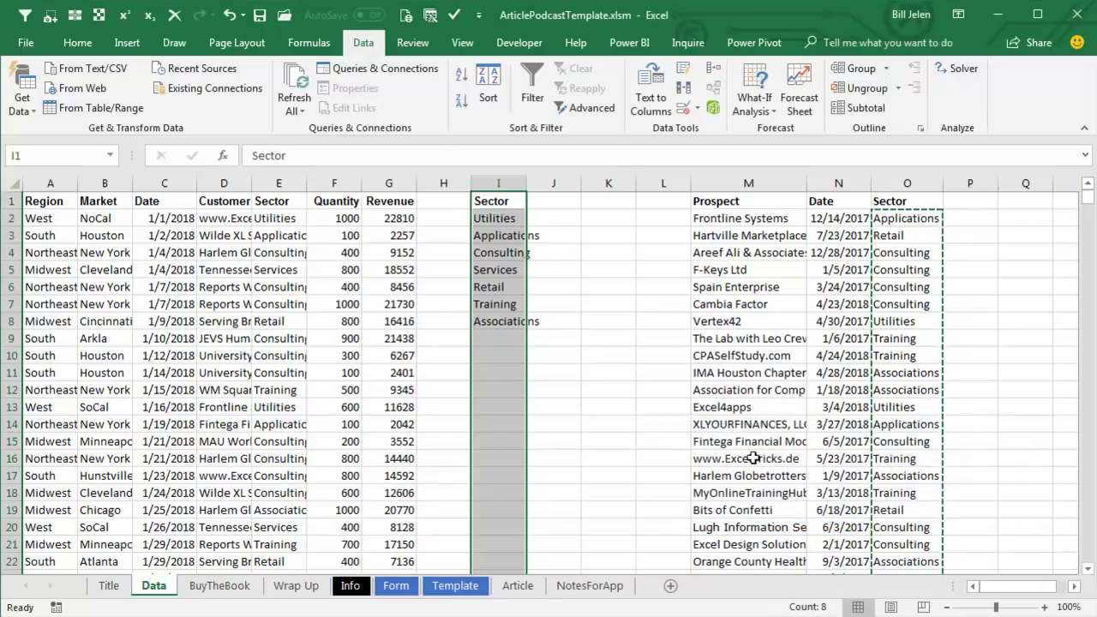
click(498, 203)
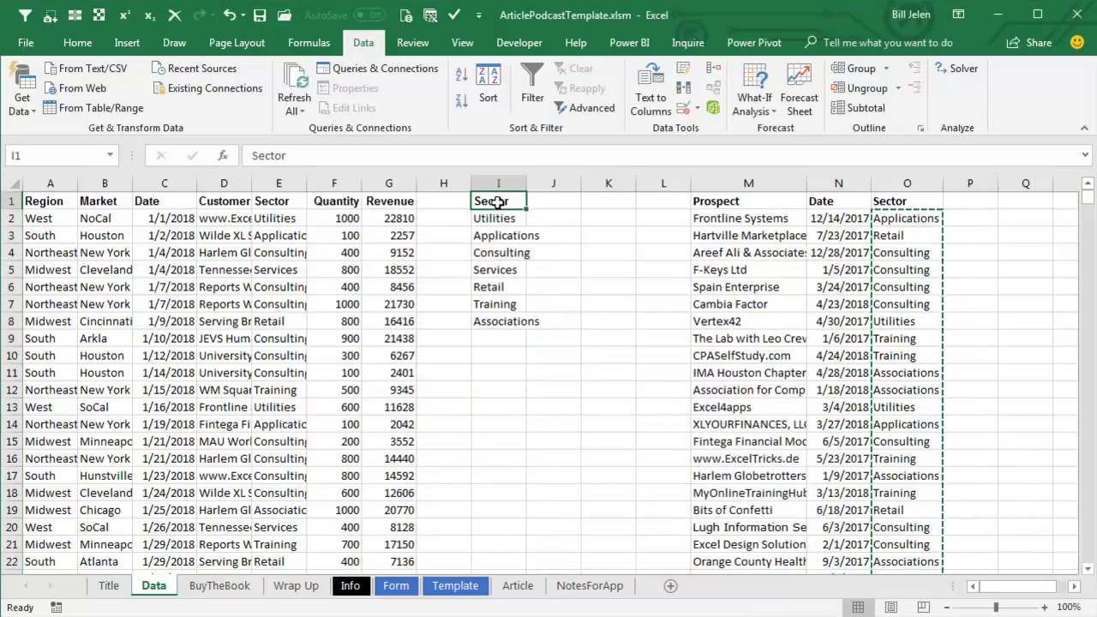
Convert the sales data range A1:G564 into a table with headers
click(58, 206)
click(72, 40)
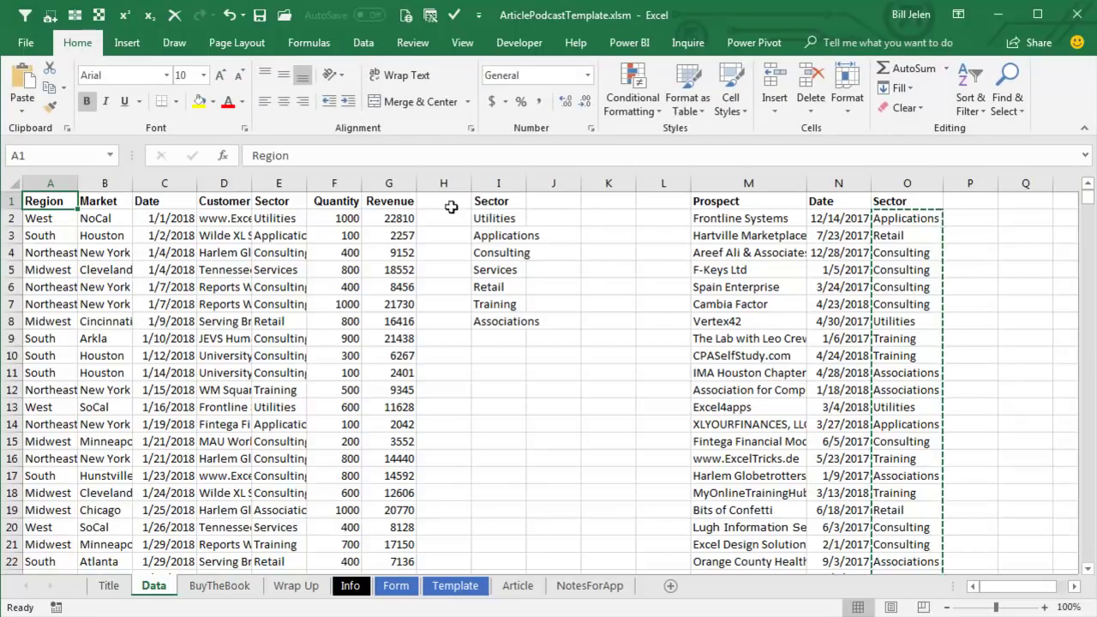
key(ctrl+t)
click(590, 476)
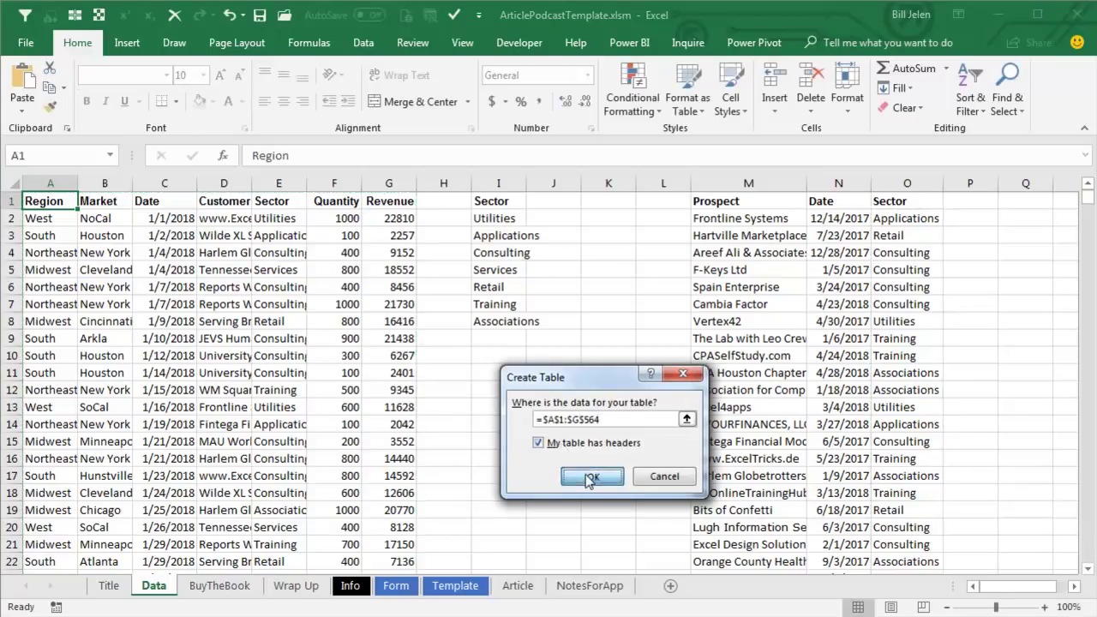
Convert the unique Sector list in I1:I8 into a table with headers
click(540, 204)
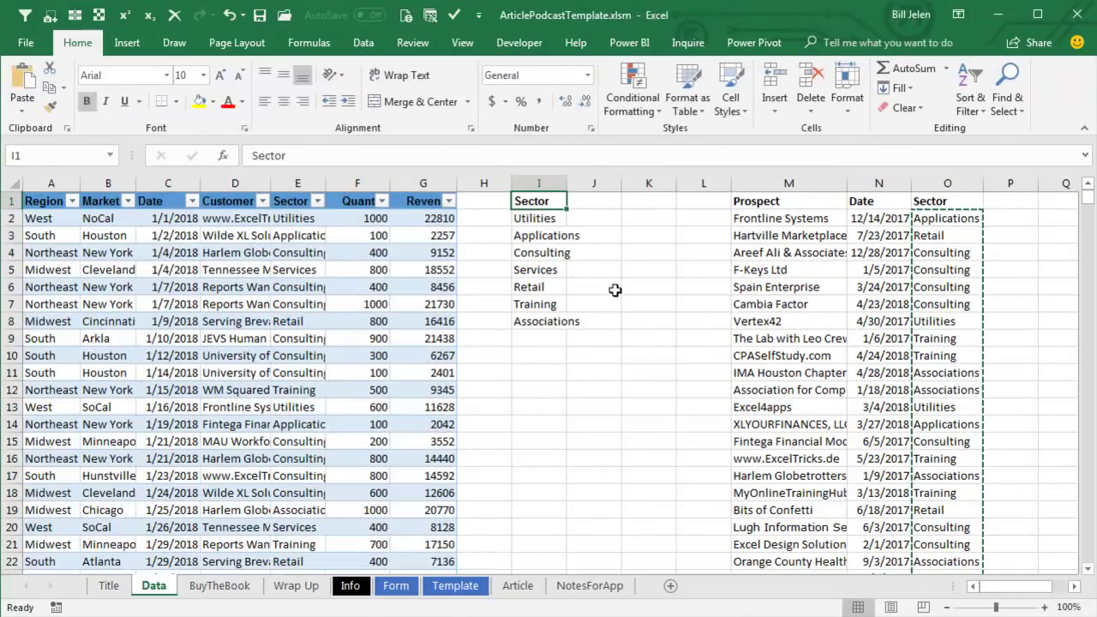
key(ctrl+t)
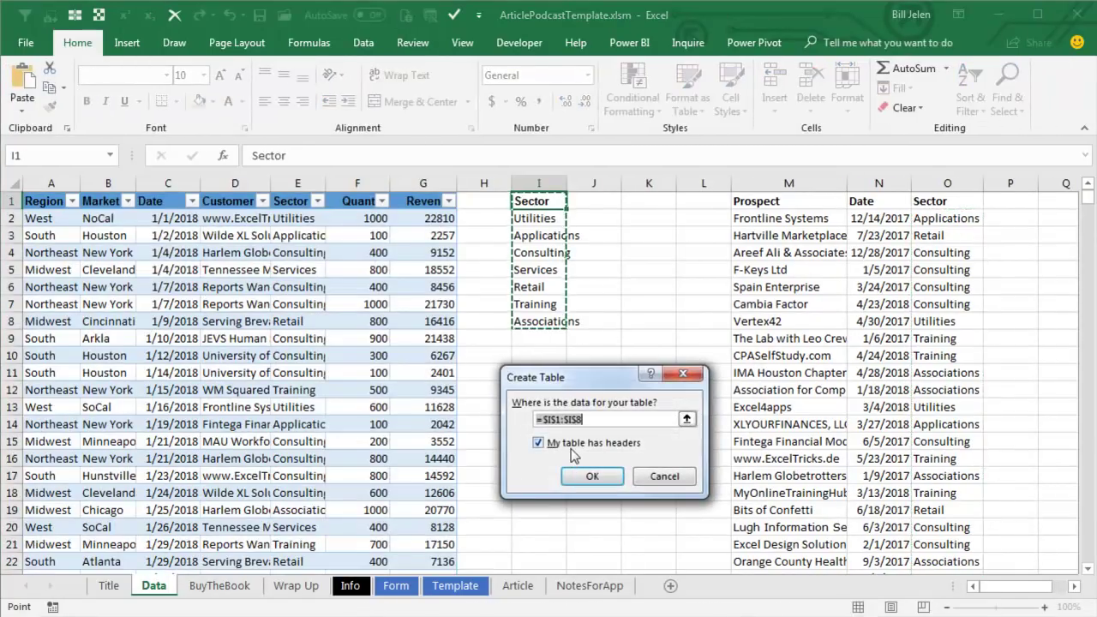
click(589, 476)
Convert the prospect data range M1:O82 into a table with headers
click(759, 203)
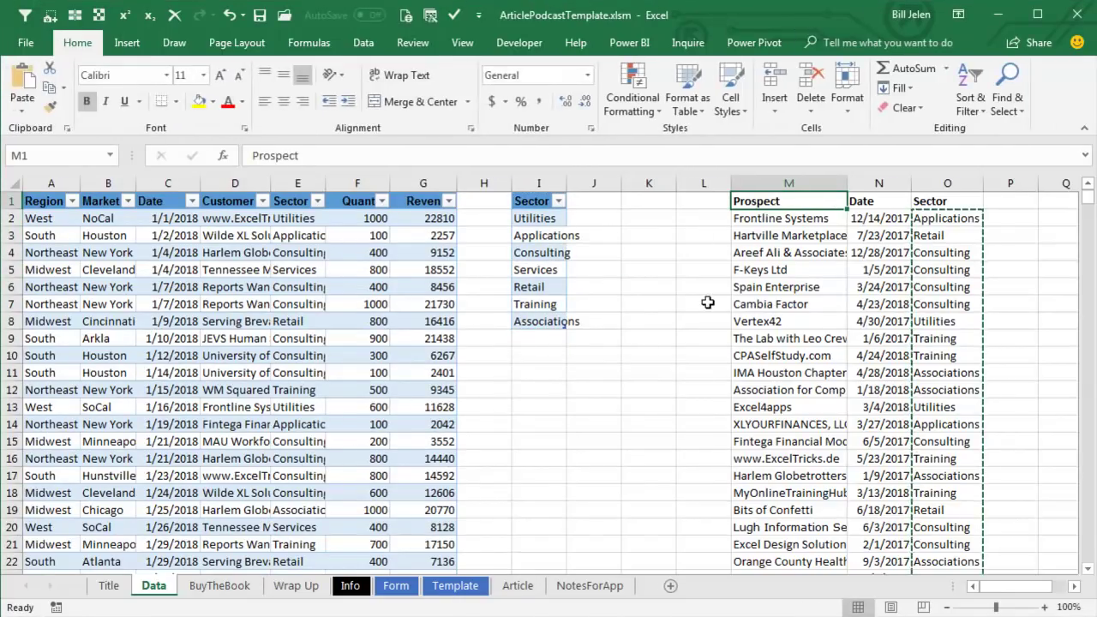
key(ctrl+t)
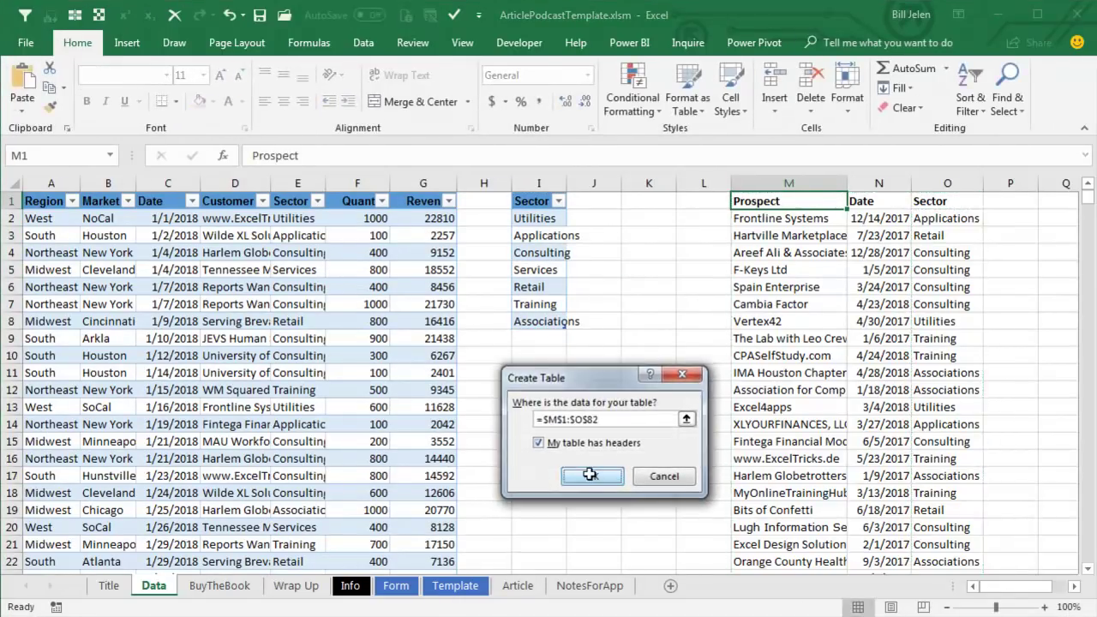
click(583, 474)
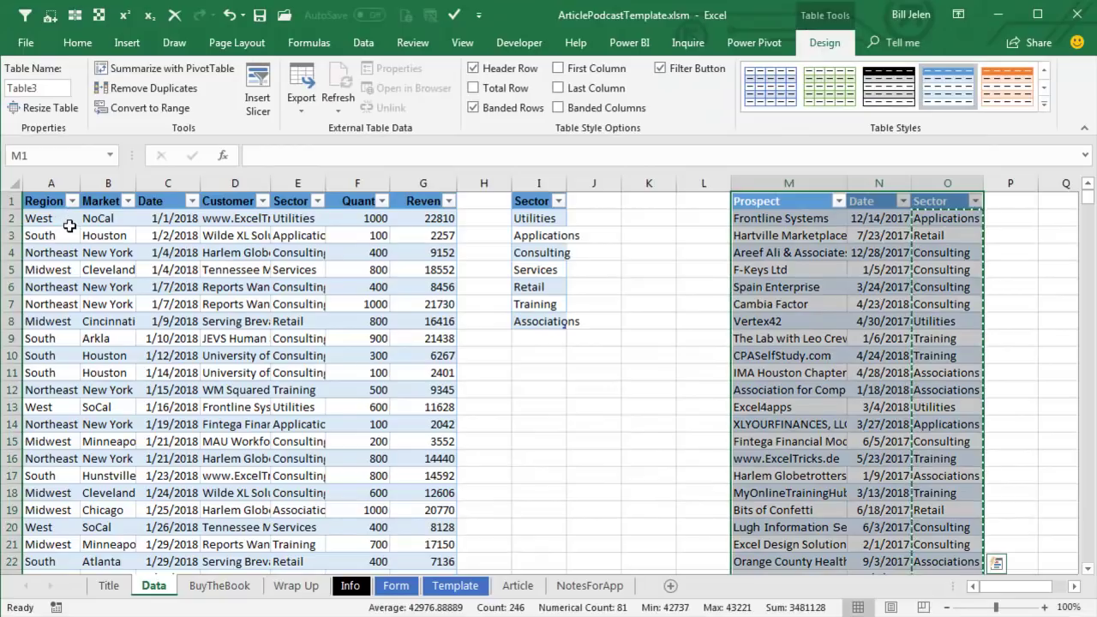
Check the names of the three tables and rename the sales data table as Sales
click(59, 216)
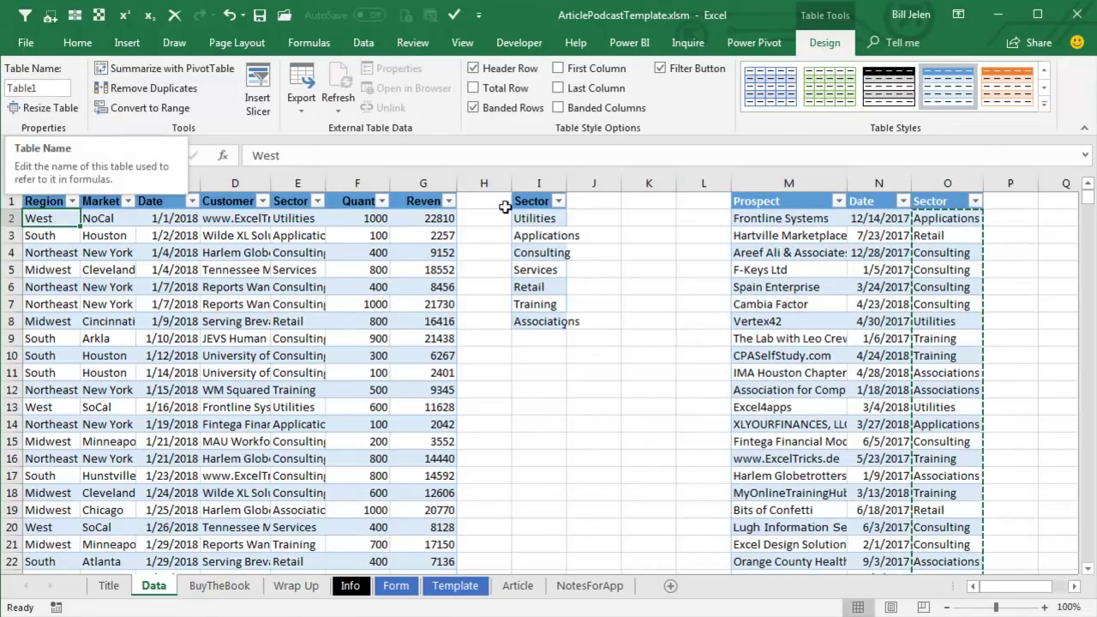
click(534, 219)
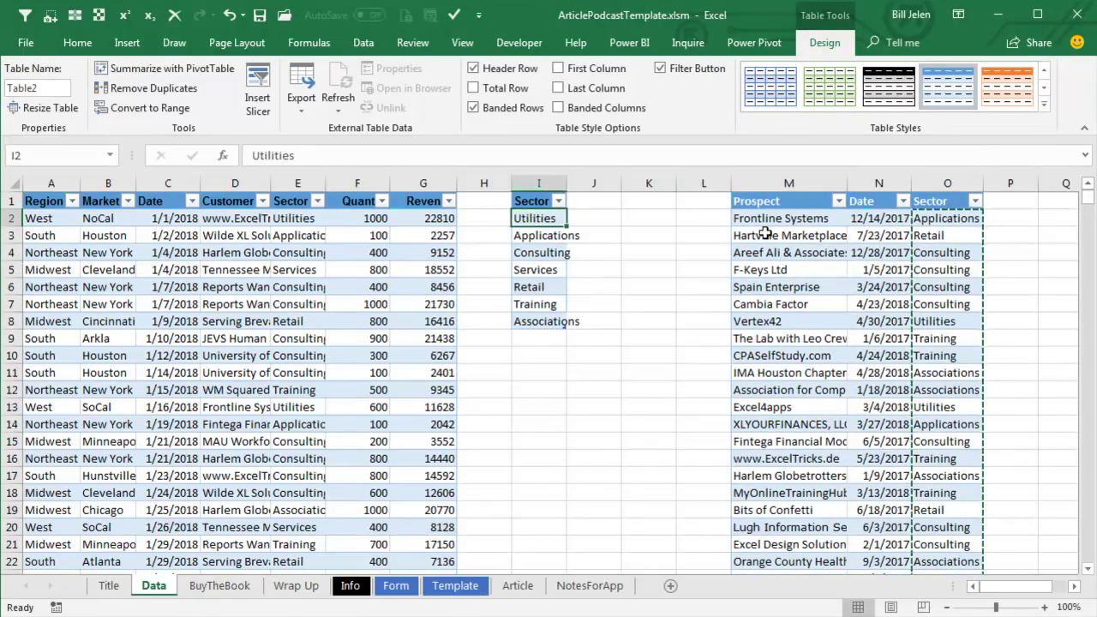
click(764, 235)
click(65, 238)
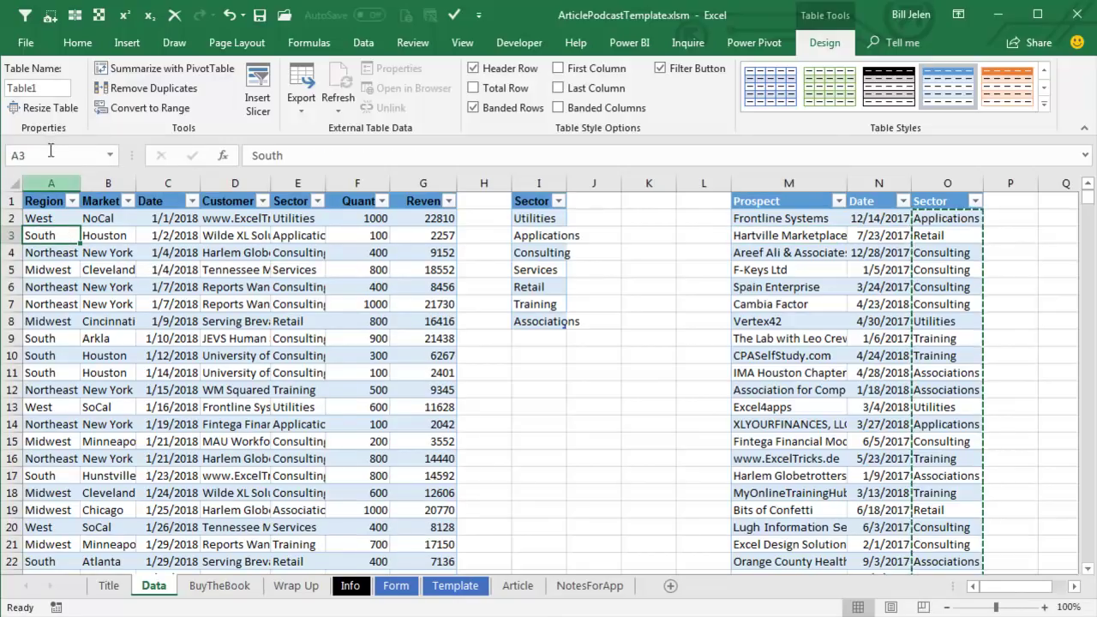
click(50, 89)
text(S)
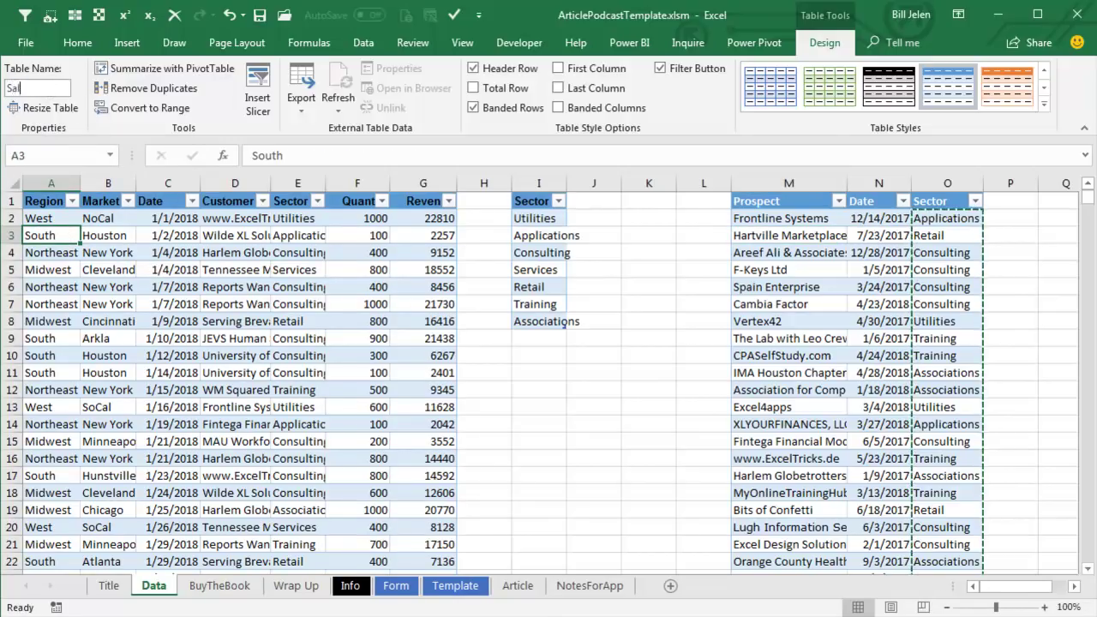
key(Return)
Rename the unique Sector list table as SlicerSource
click(530, 203)
click(54, 85)
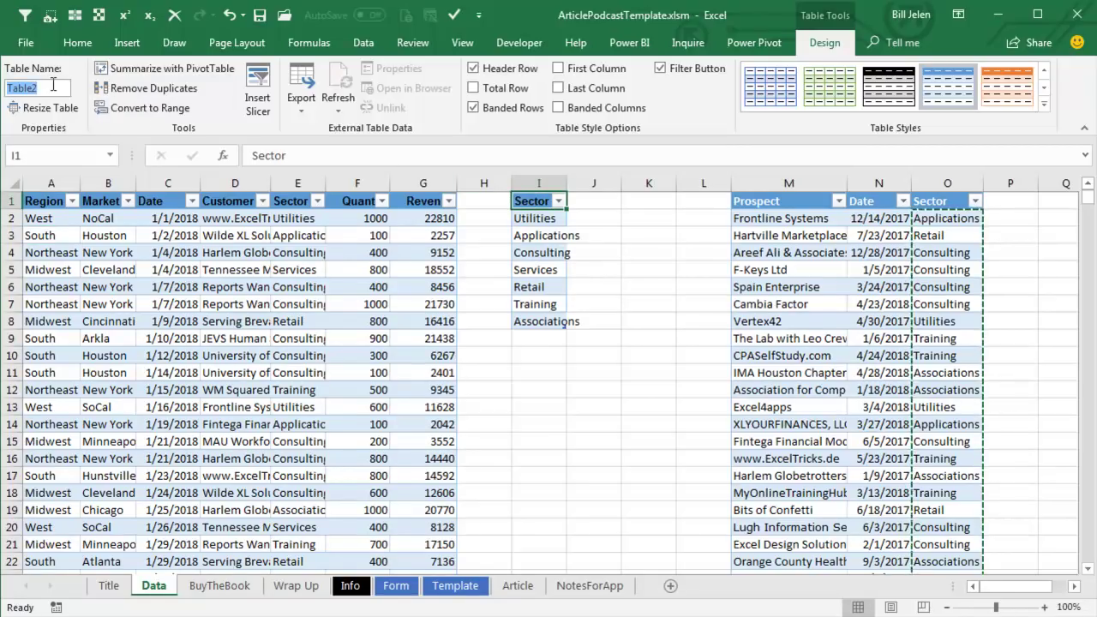
text(SlicerSource)
key(Return)
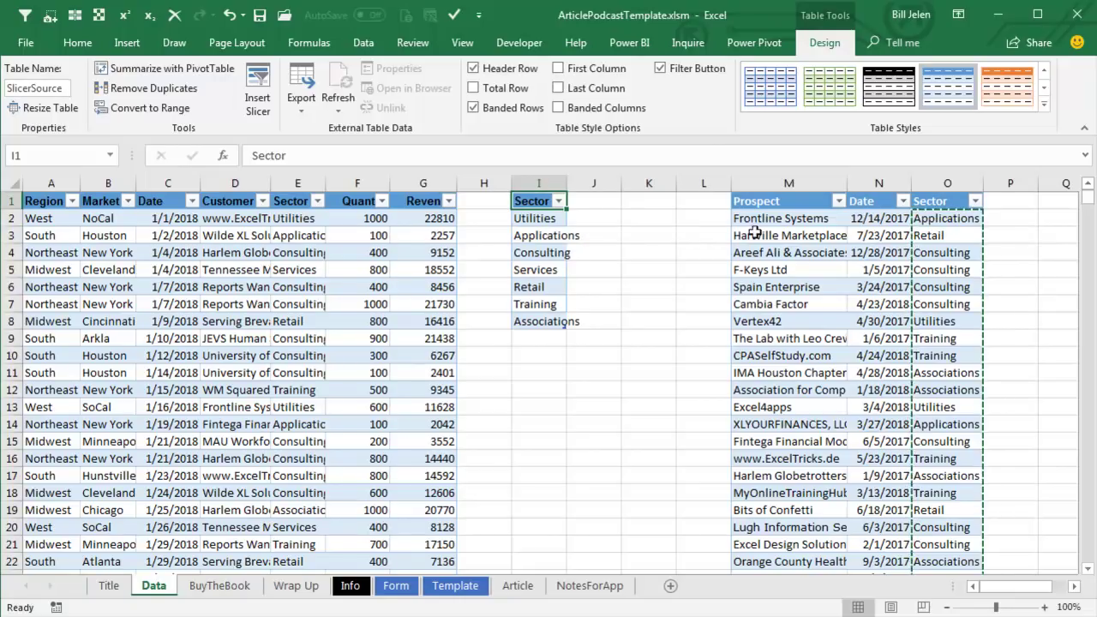
Rename the prospect data table as Prospects
click(758, 223)
click(50, 87)
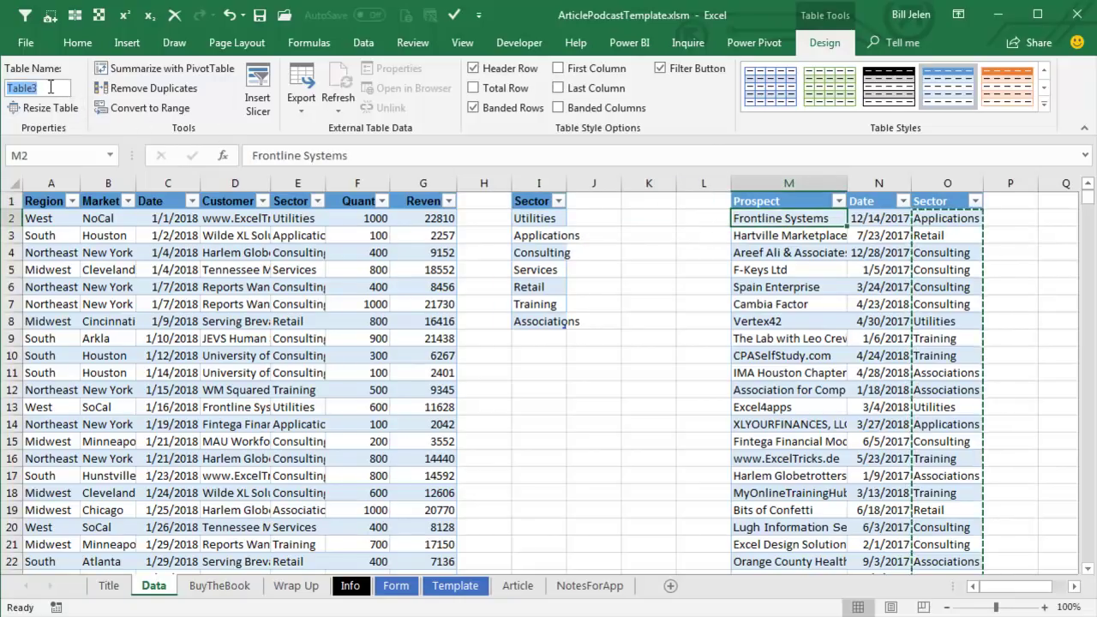
text(Prospects)
key(Return)
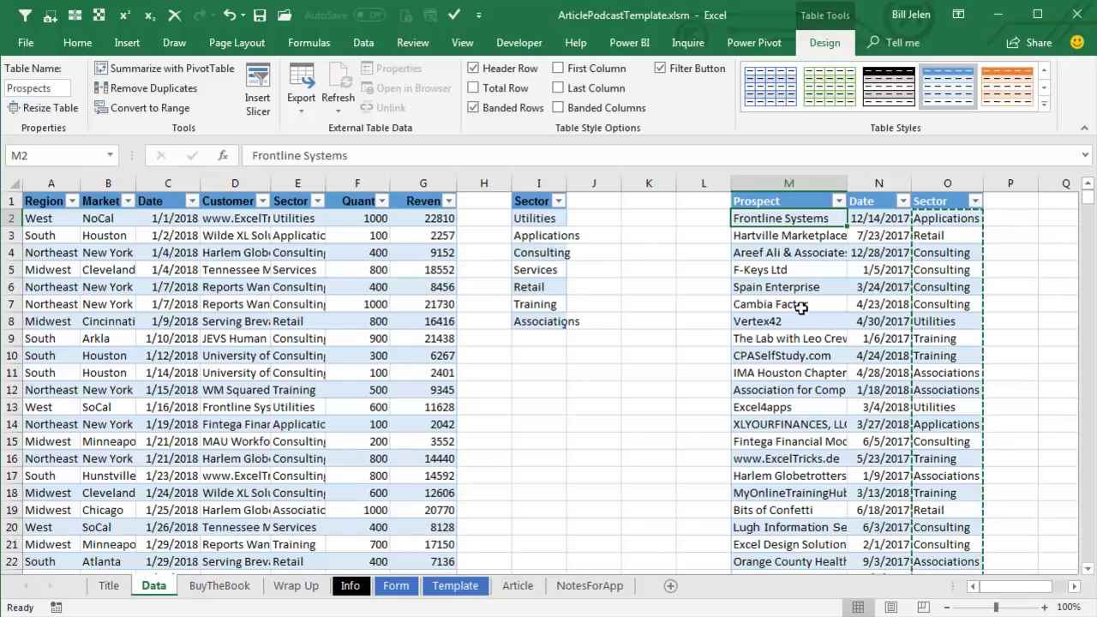
Create a relationship from the Sales table's Sector column to the Sector column of the SlicerSource table
click(547, 218)
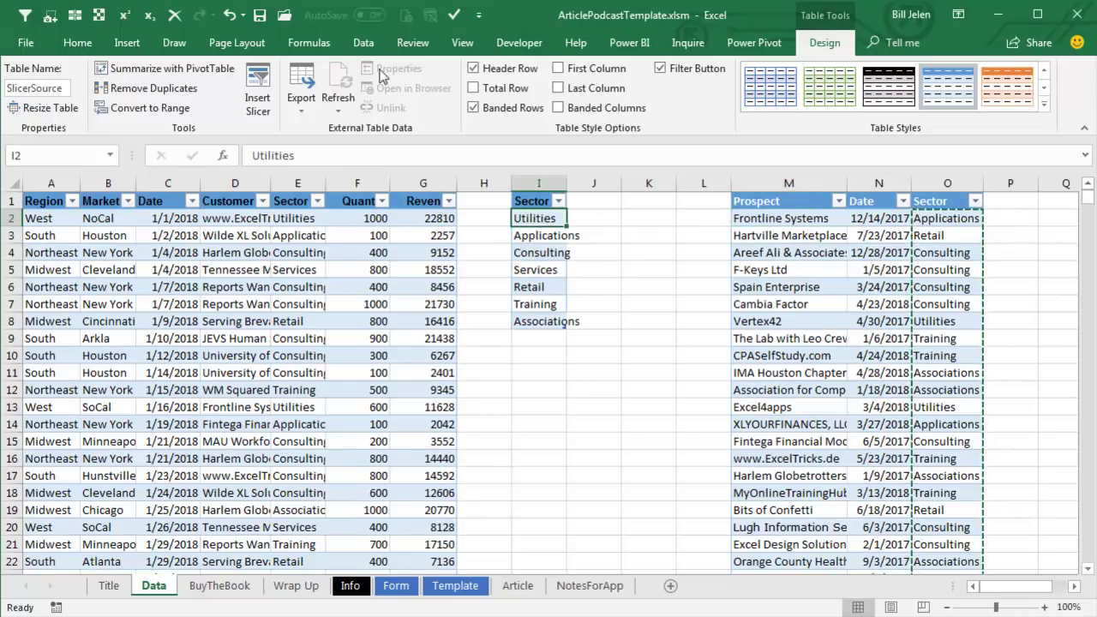
click(363, 42)
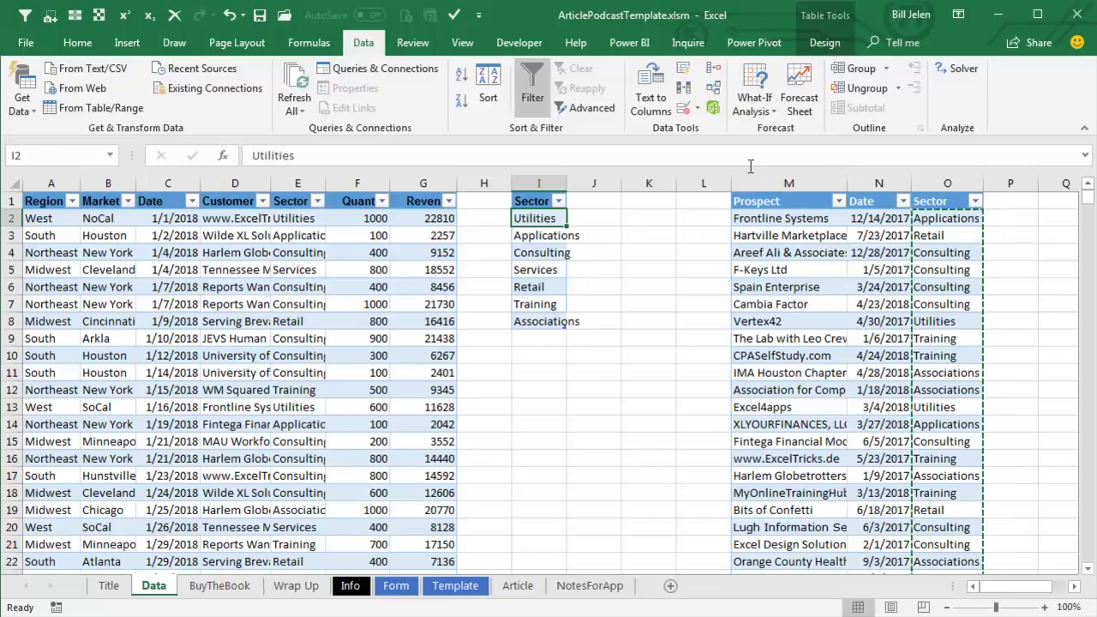
click(717, 91)
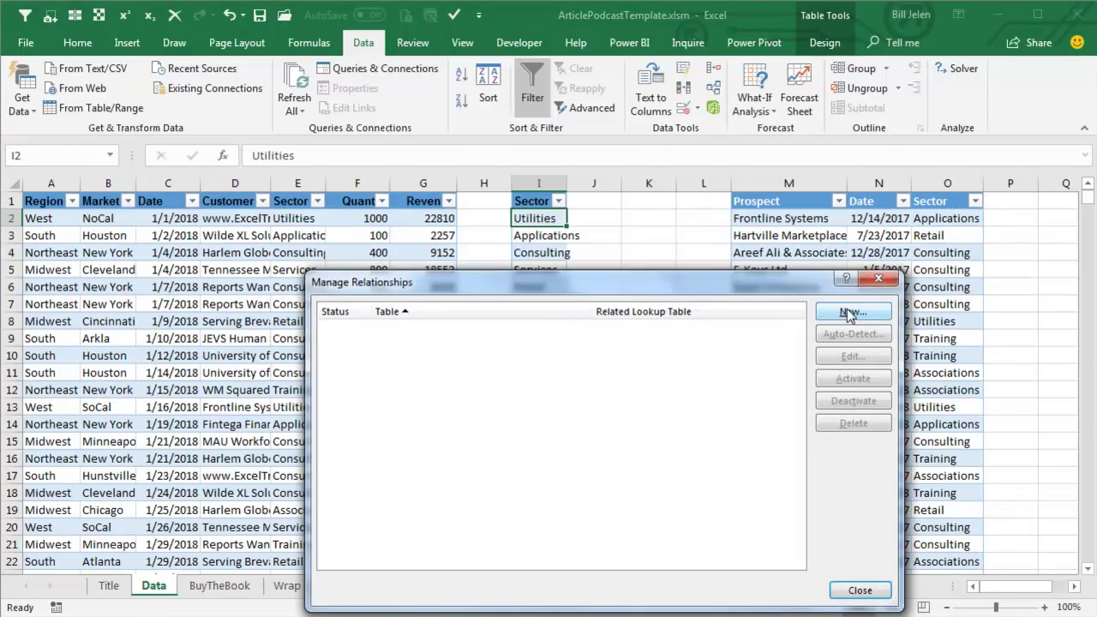
click(851, 312)
click(595, 422)
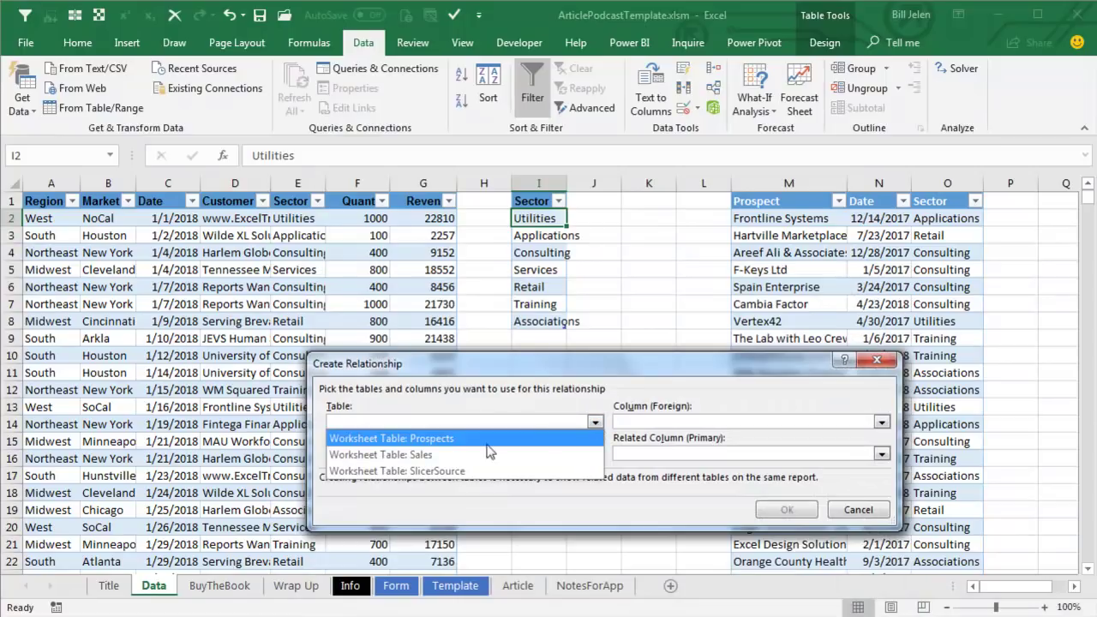
click(452, 449)
click(634, 420)
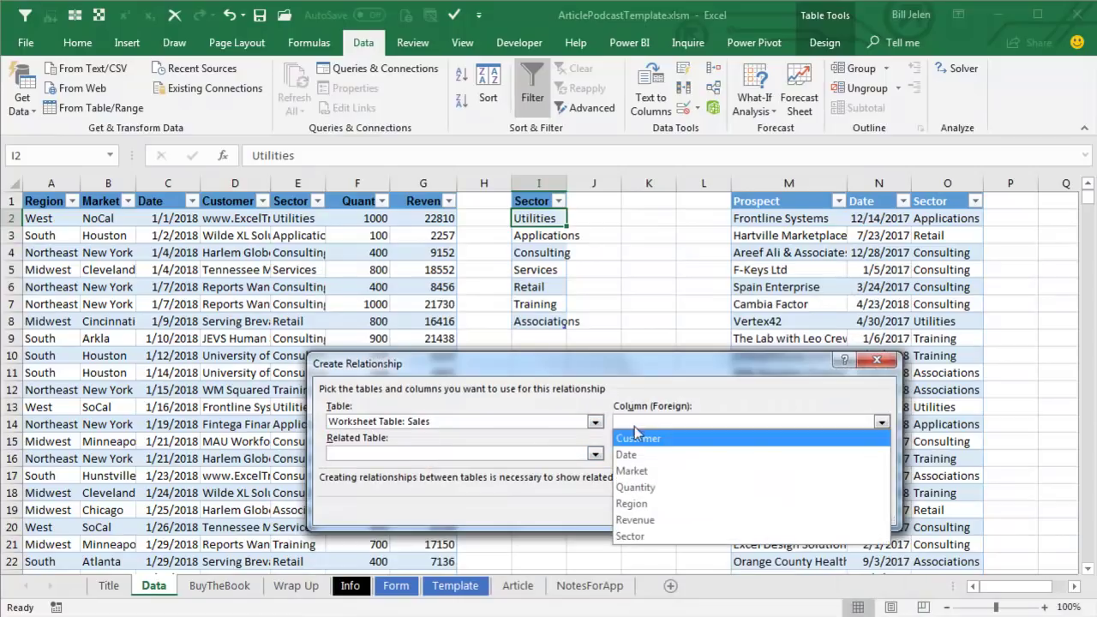
click(627, 533)
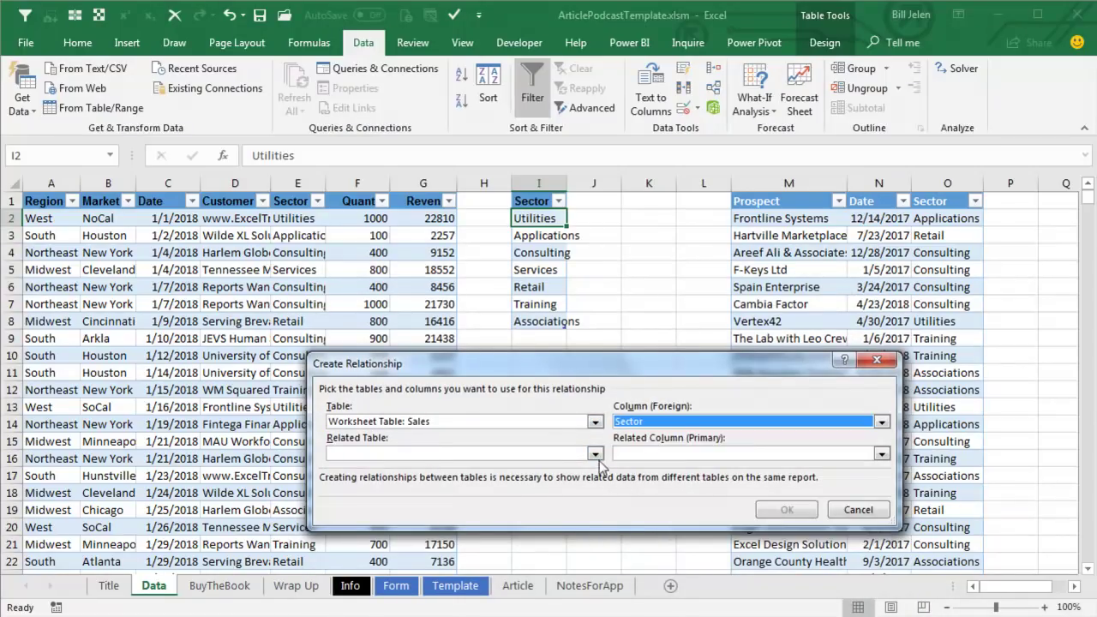
click(596, 455)
click(446, 504)
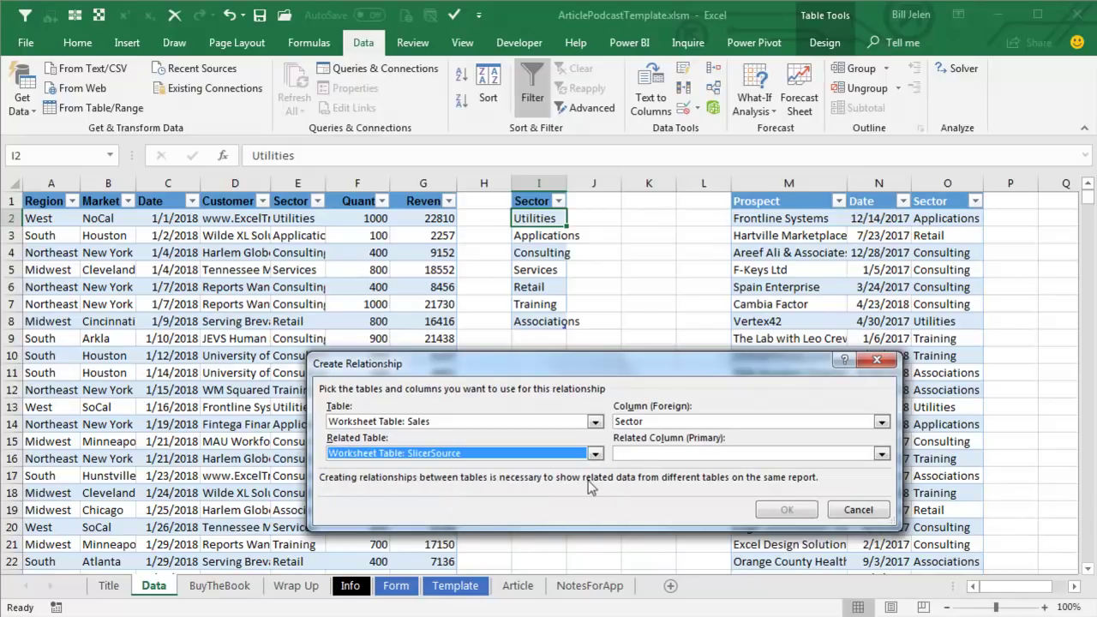
click(639, 453)
click(645, 478)
click(774, 507)
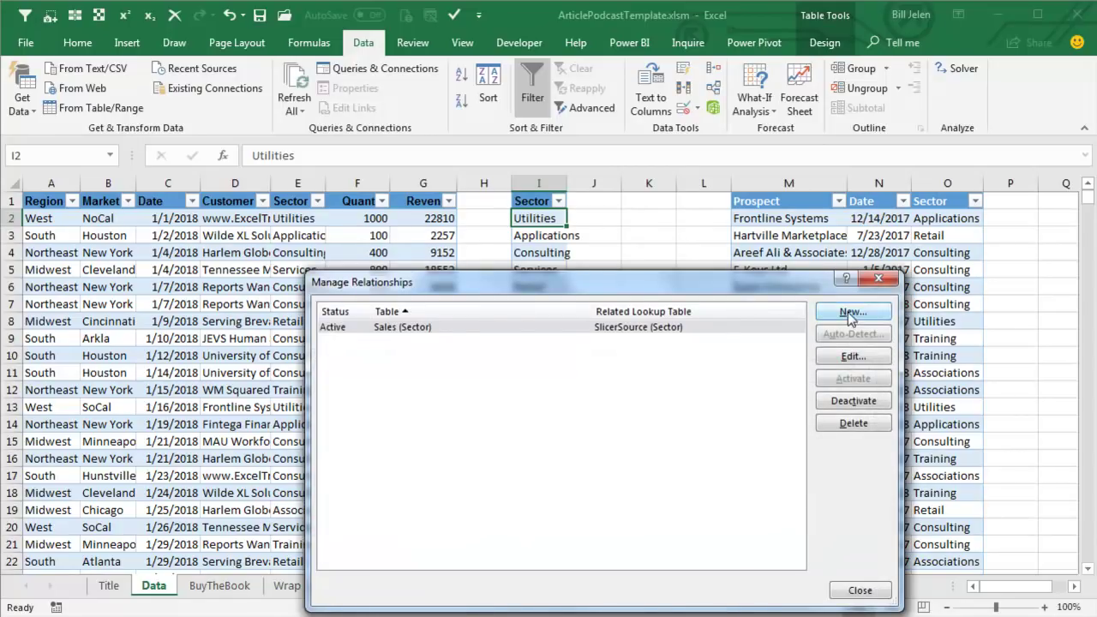
Create a second relationship from the Prospects table's Sector column to SlicerSource's Sector column and close the relationship manager
click(851, 312)
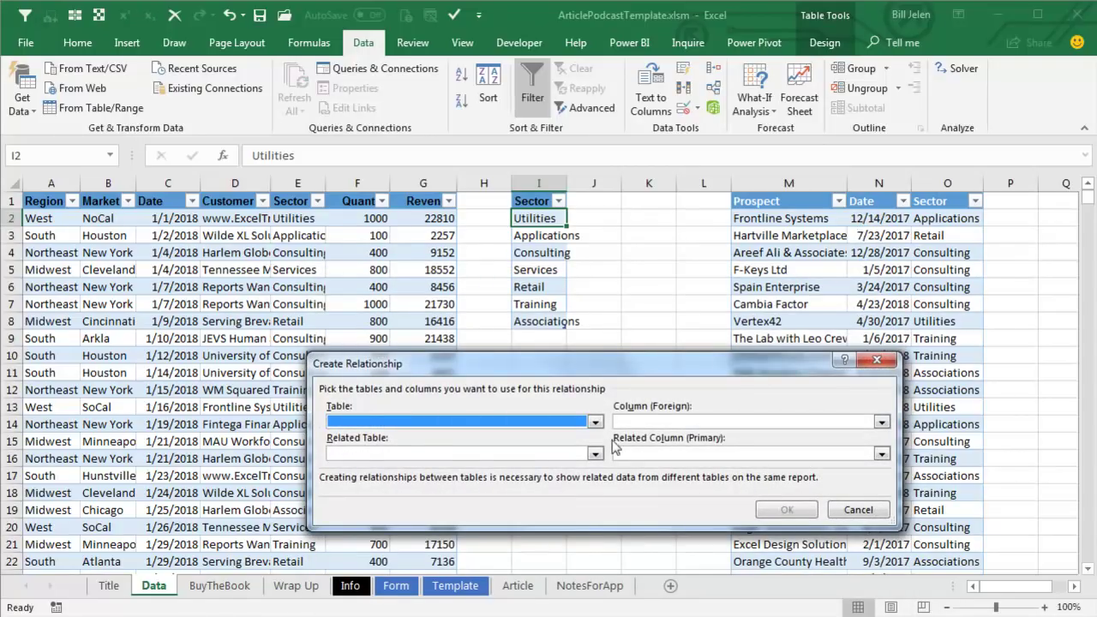
click(595, 421)
click(437, 469)
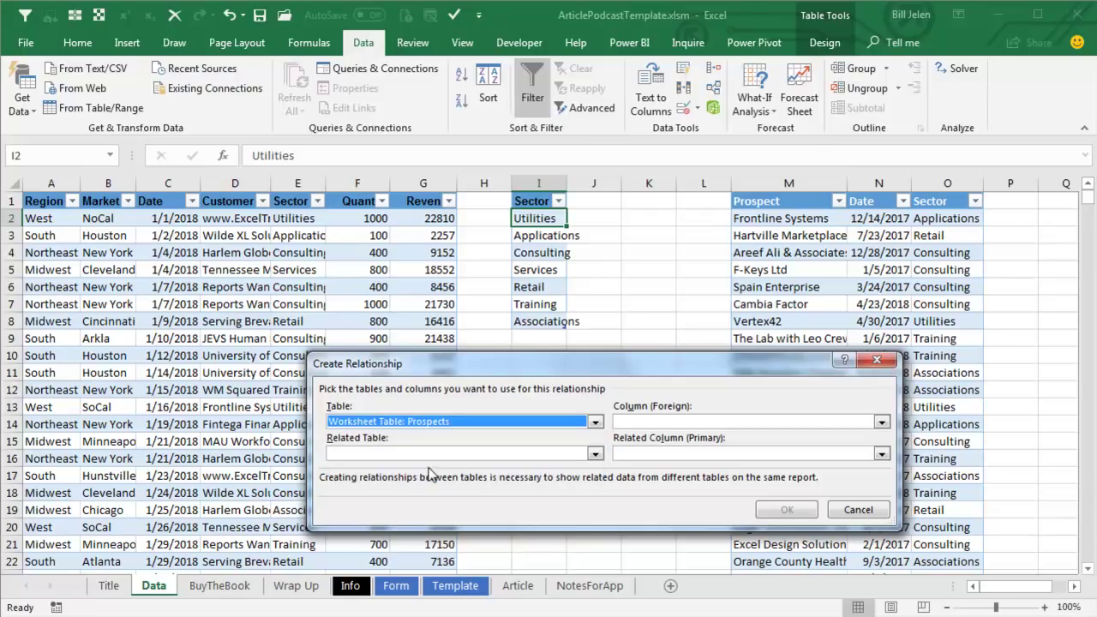
click(637, 422)
click(638, 476)
click(595, 453)
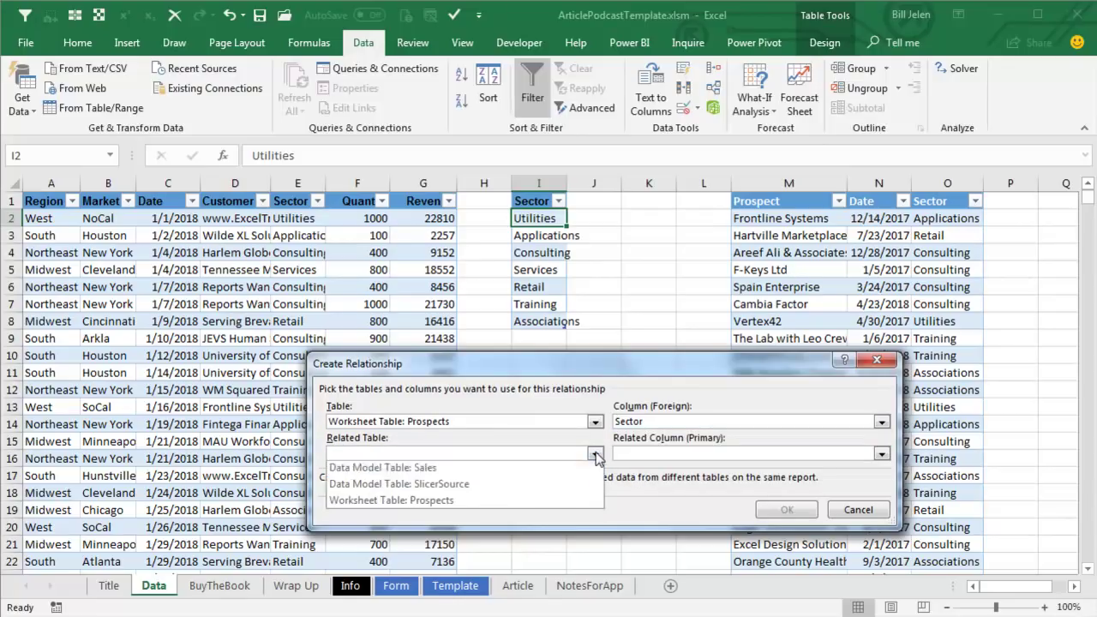
click(457, 485)
click(647, 456)
click(650, 472)
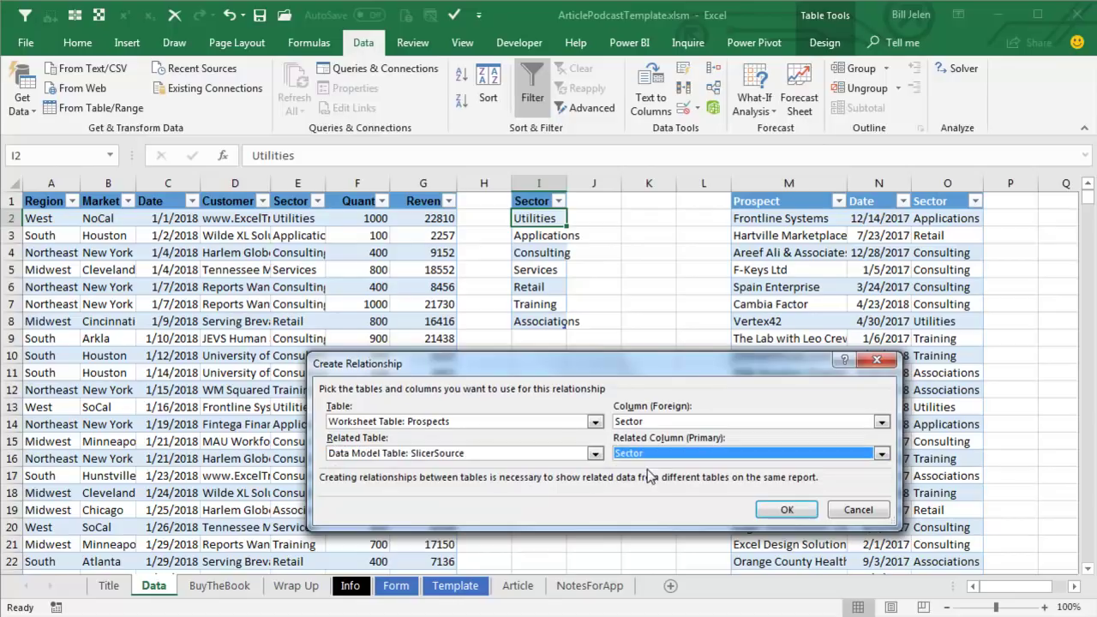
click(785, 511)
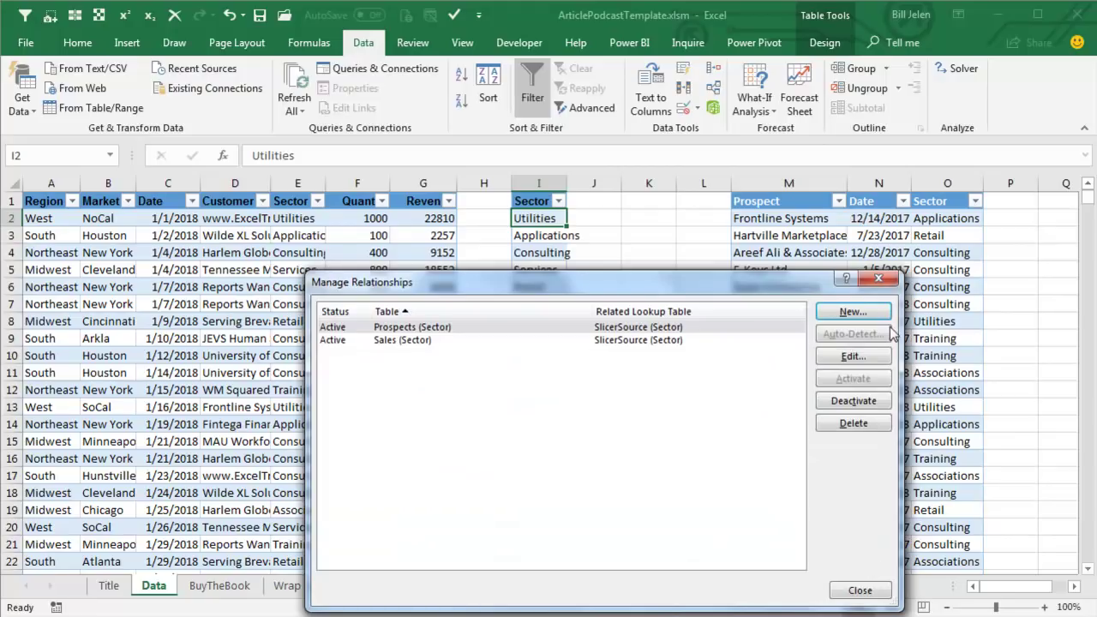
click(859, 589)
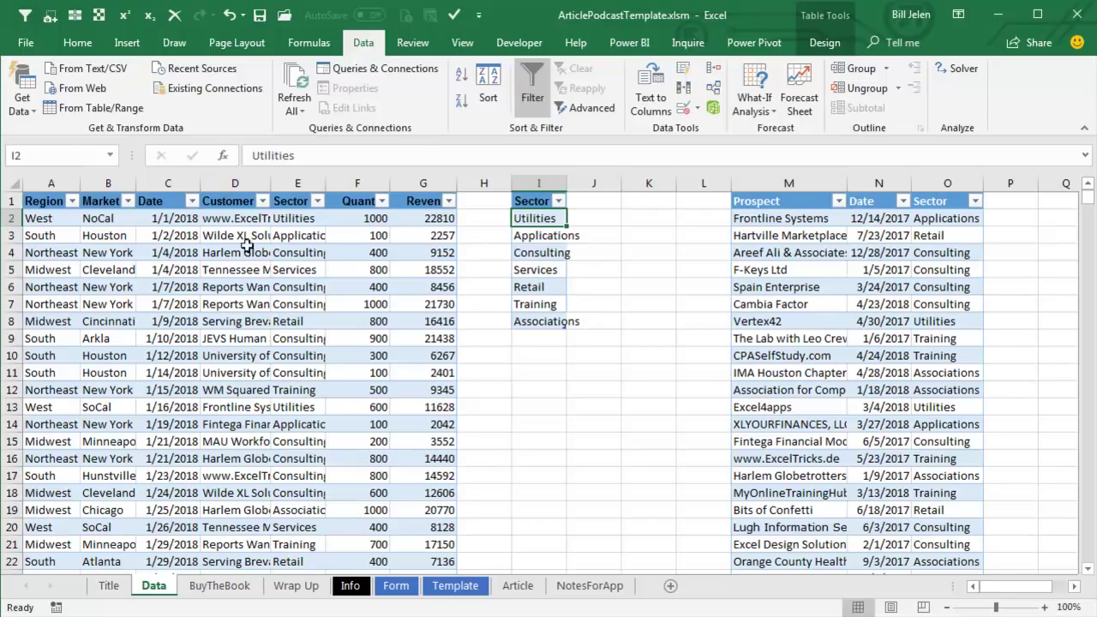
Insert a PivotTable from the Sales table on a new worksheet, adding the data to the Data Model
click(48, 219)
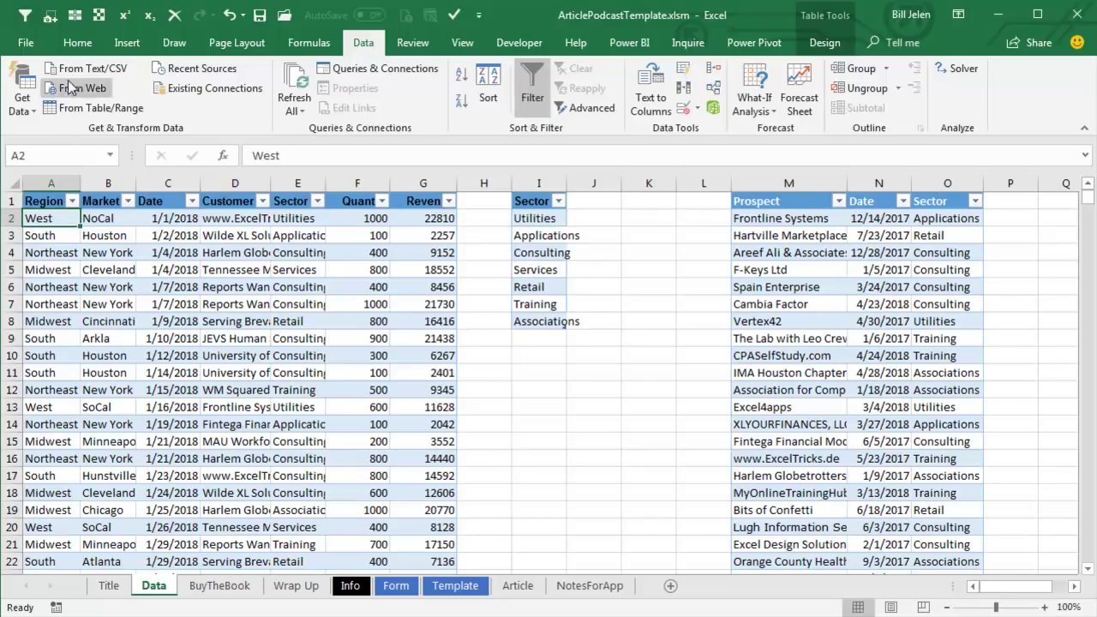
click(117, 43)
click(29, 84)
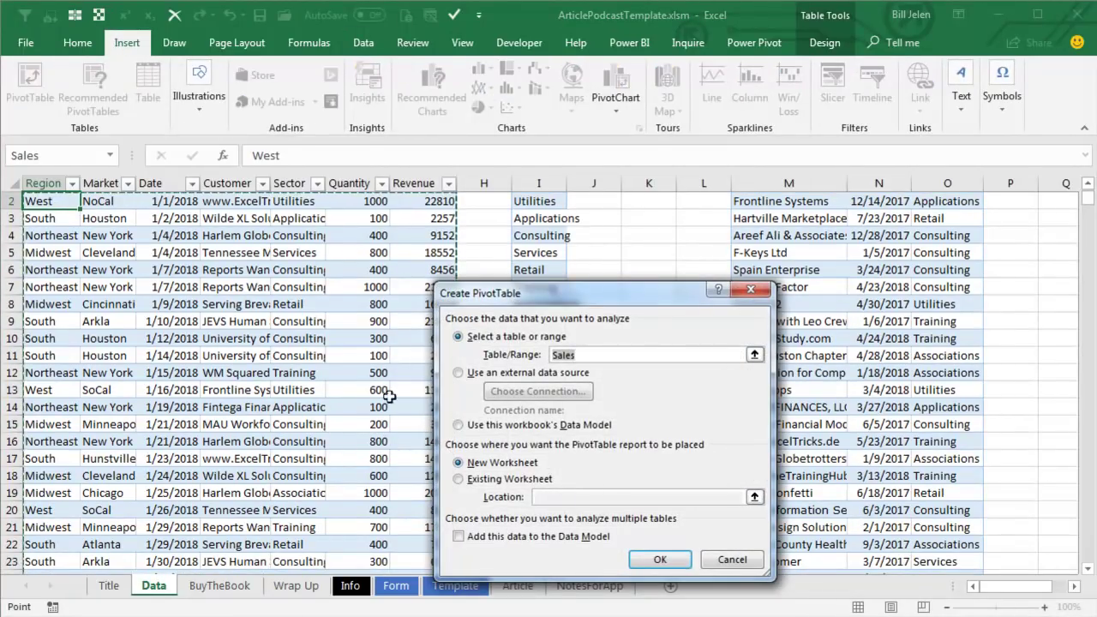
click(458, 536)
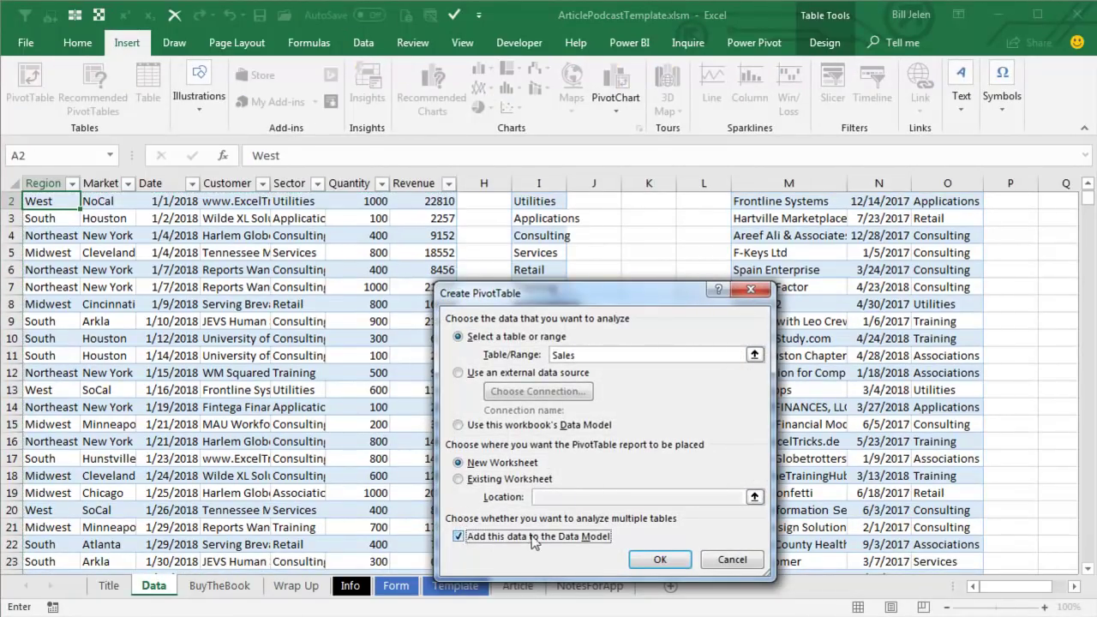
click(653, 559)
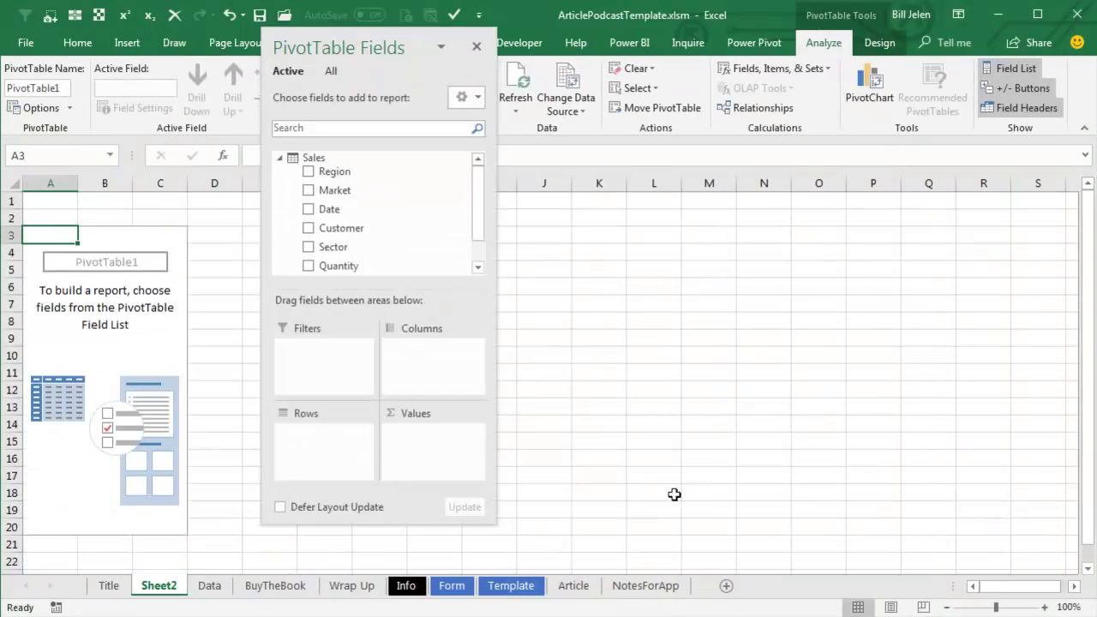
Add Customer as rows and Revenue as summed values in the sales PivotTable, and move the field list off the results
drag(326, 228, 331, 469)
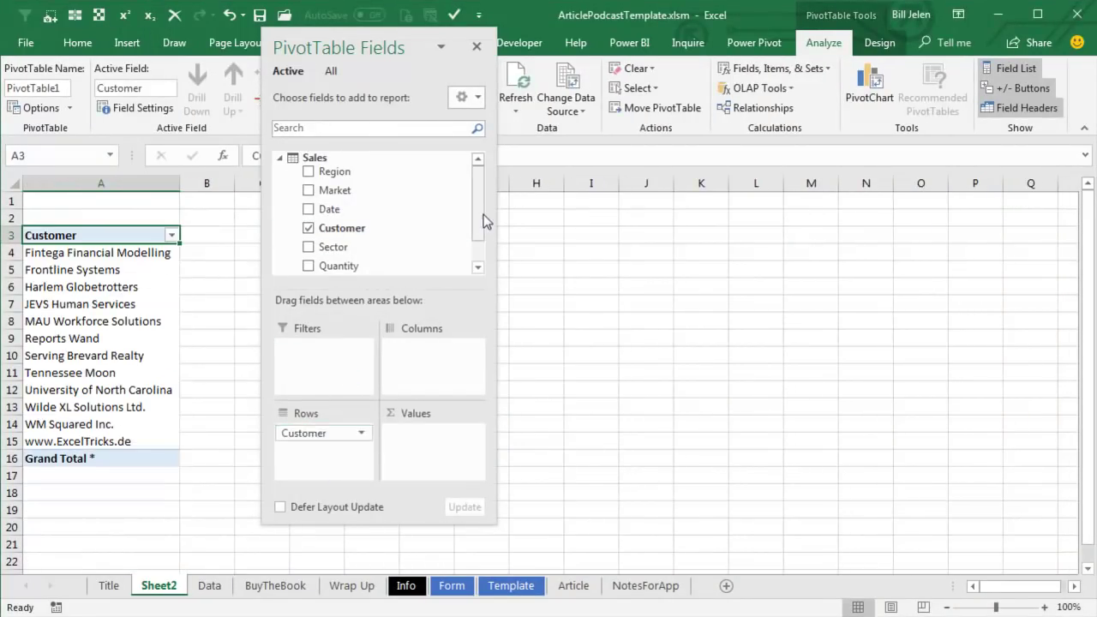
scroll(482, 225, down, 2)
drag(392, 254, 426, 441)
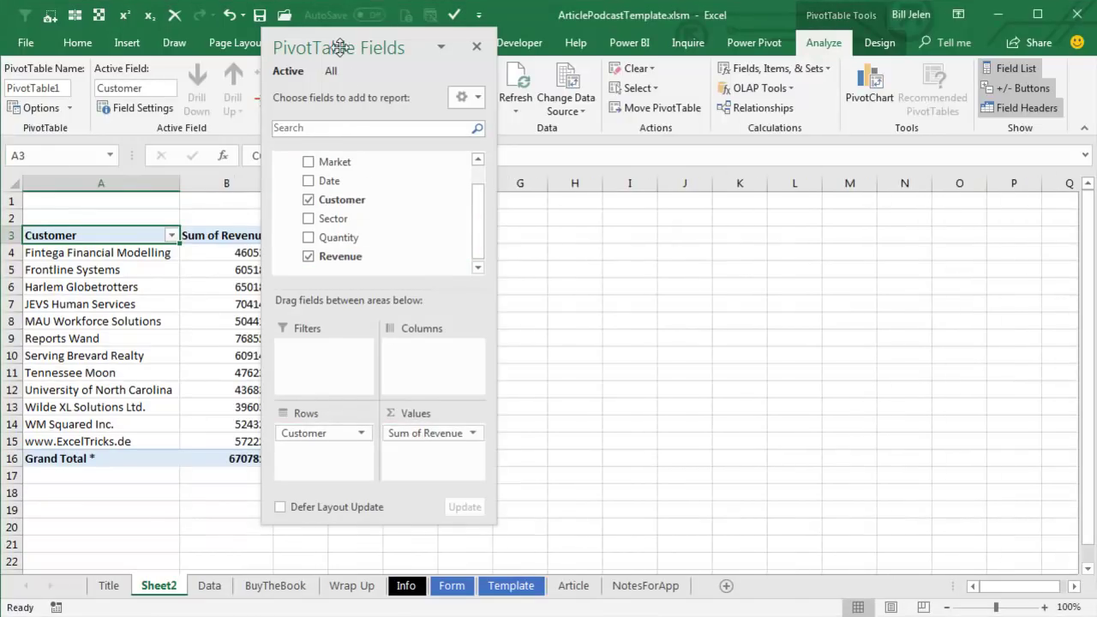
drag(334, 44, 546, 94)
Sort the customers in the sales PivotTable by Sum of Revenue from largest to smallest
click(254, 257)
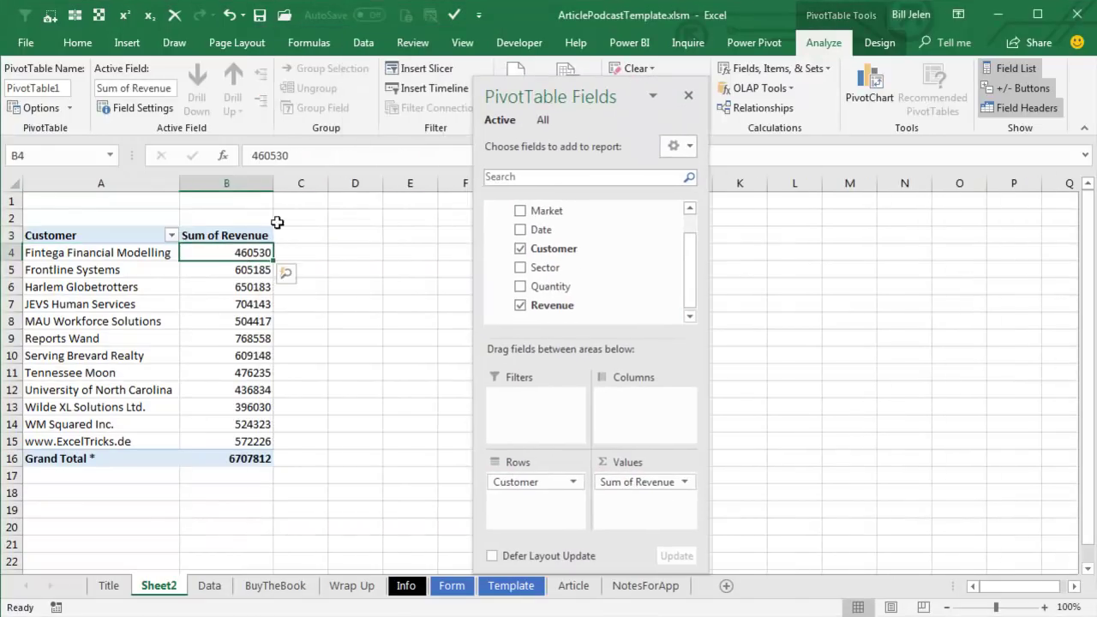
click(364, 43)
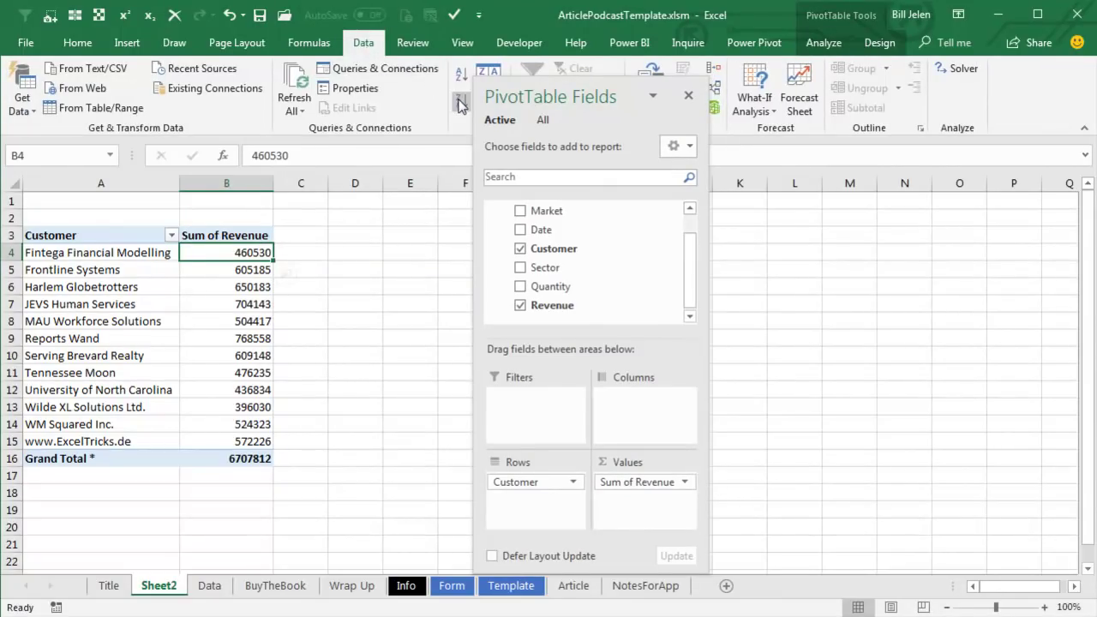
click(461, 102)
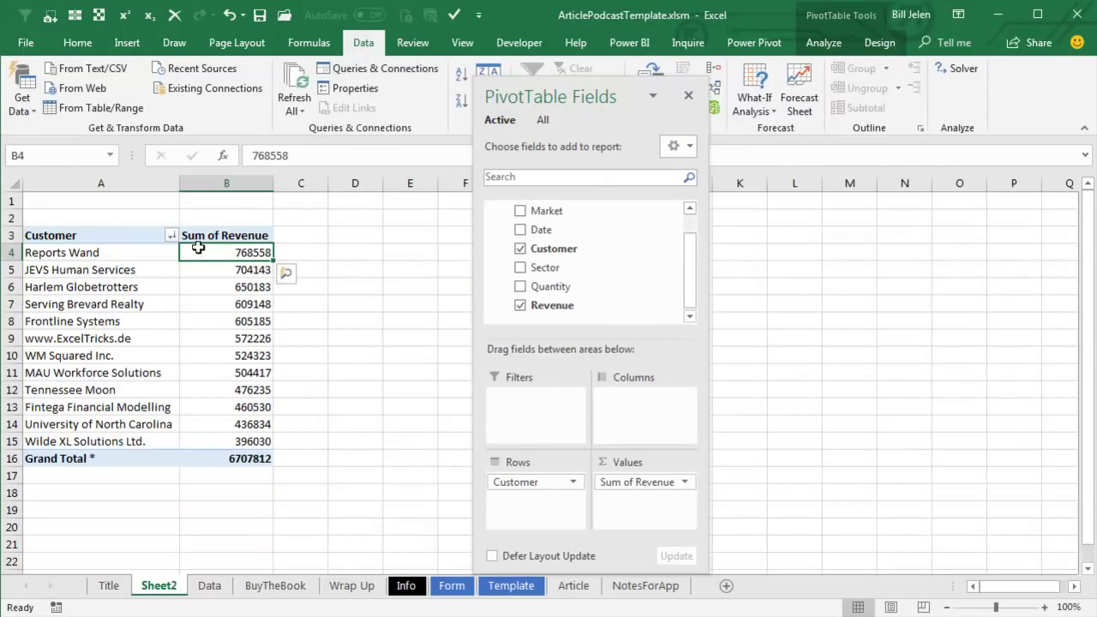
Filter the Customer field to show only the top 5 items by Sum of Revenue
click(171, 235)
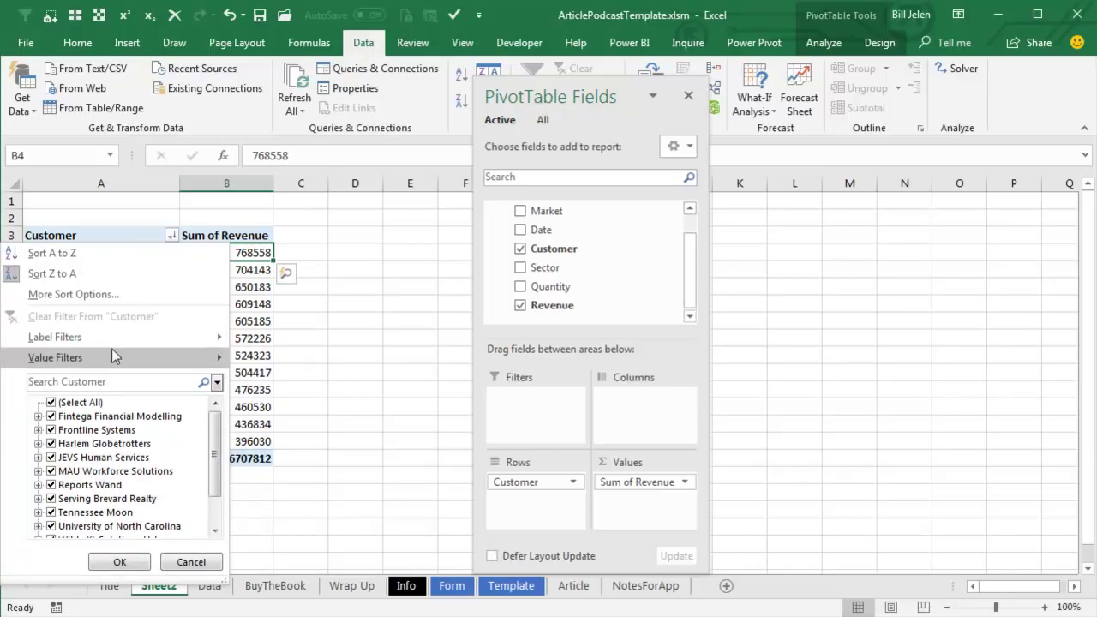
mouse_move(114, 357)
click(276, 555)
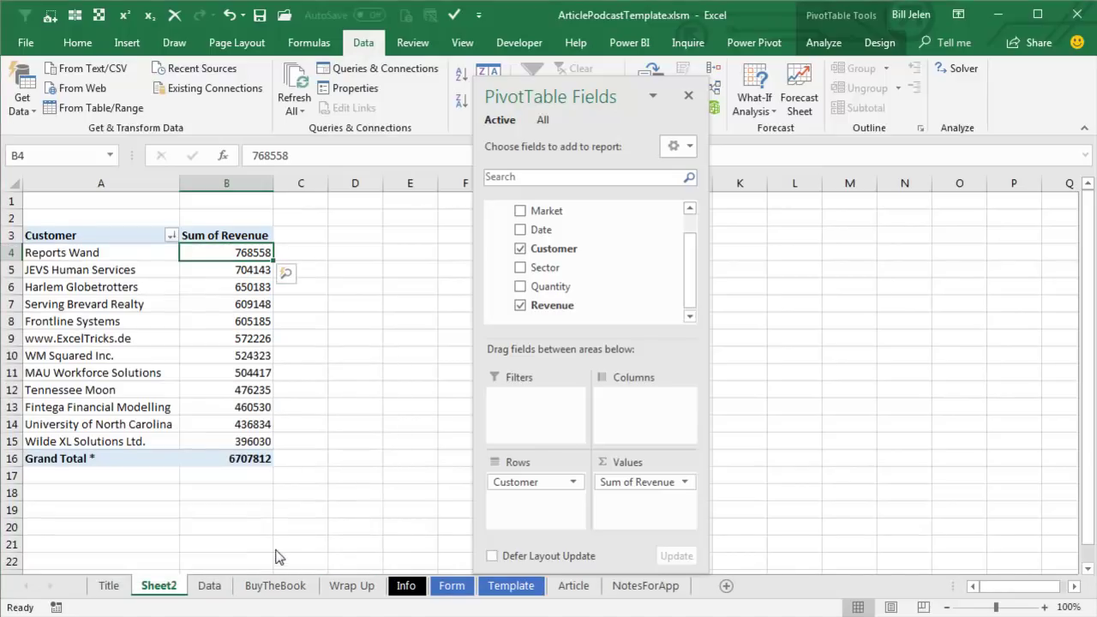
click(577, 438)
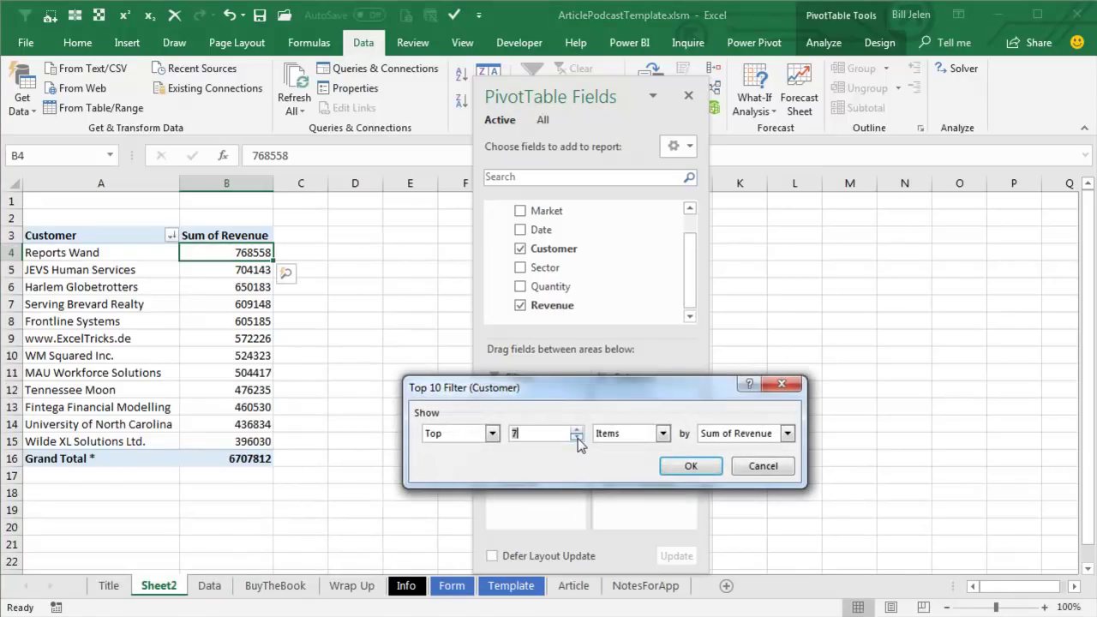
click(676, 467)
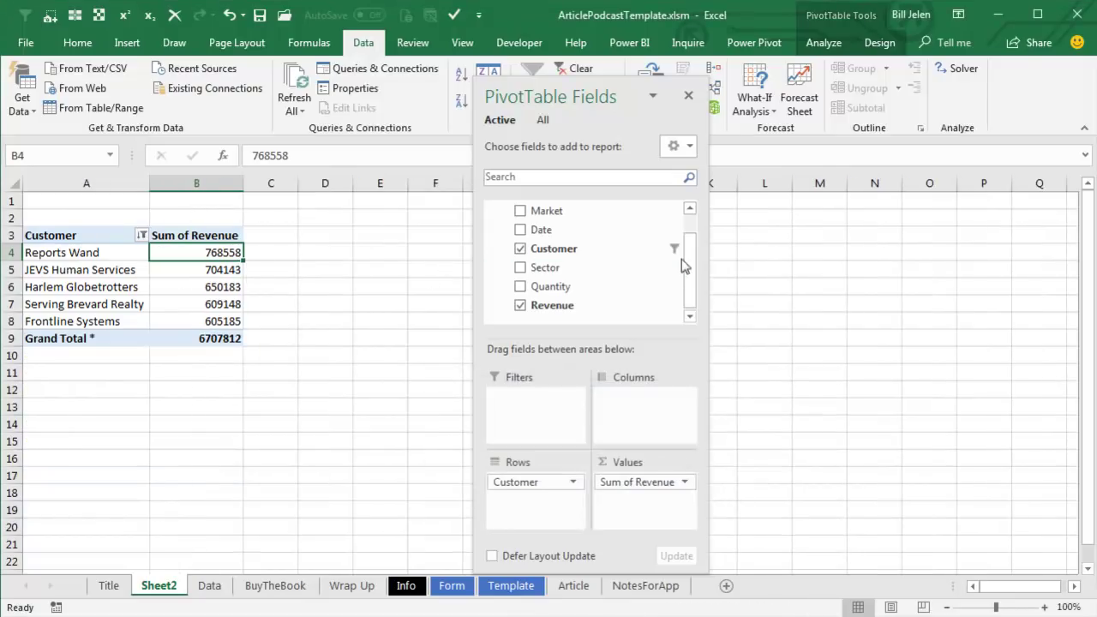
Insert a PivotTable from the Prospects table at cell F3 of Sheet2, adding the data to the Data Model
click(213, 586)
click(758, 219)
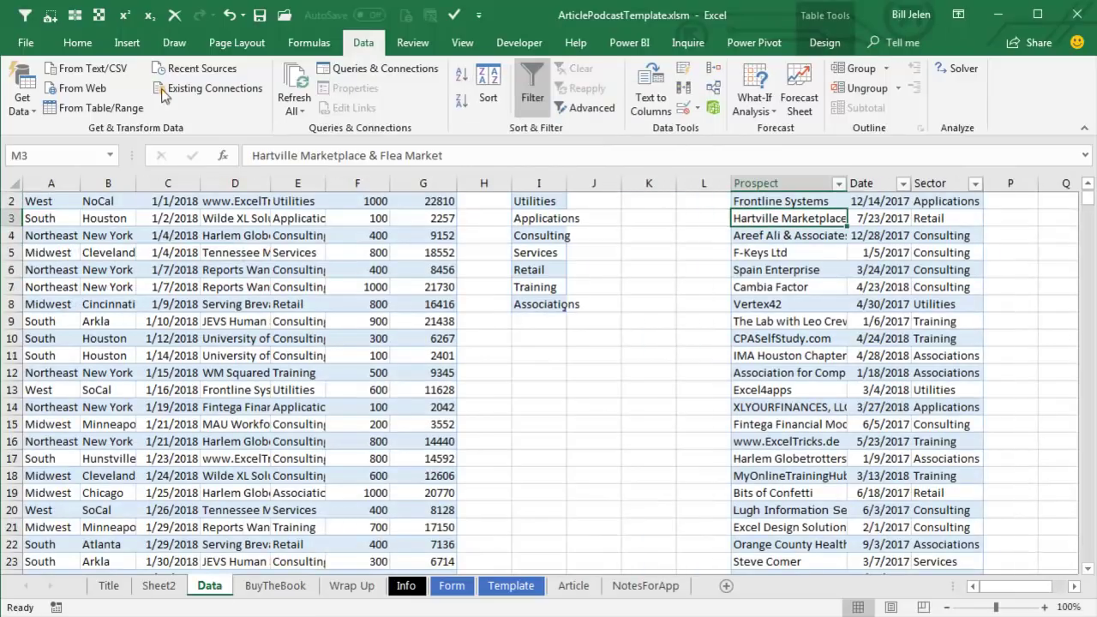
click(127, 43)
click(30, 85)
click(458, 536)
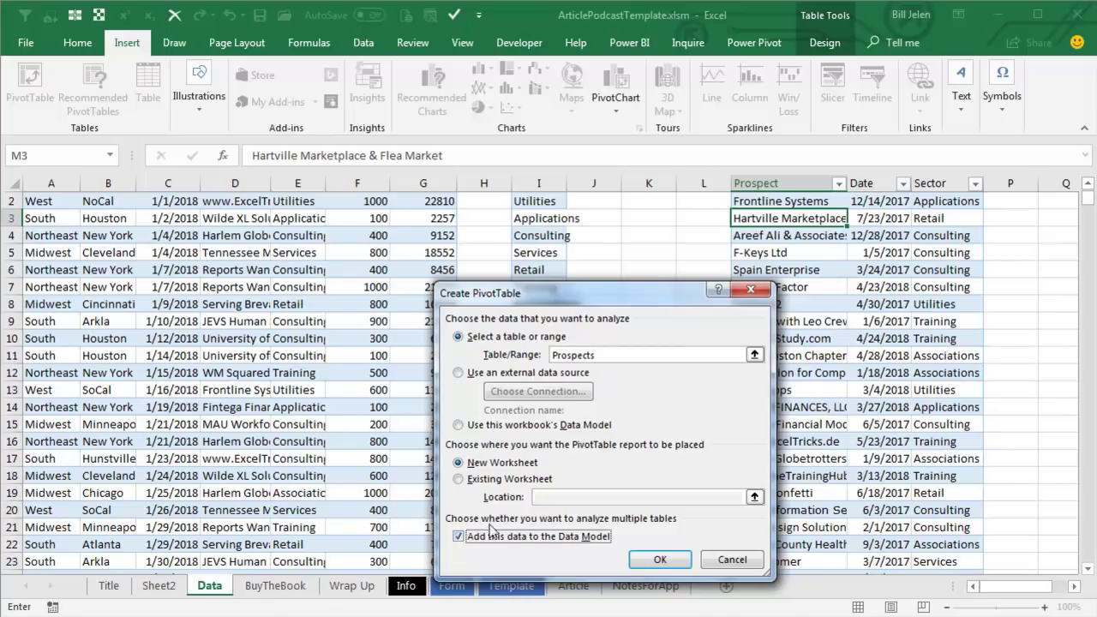
click(461, 479)
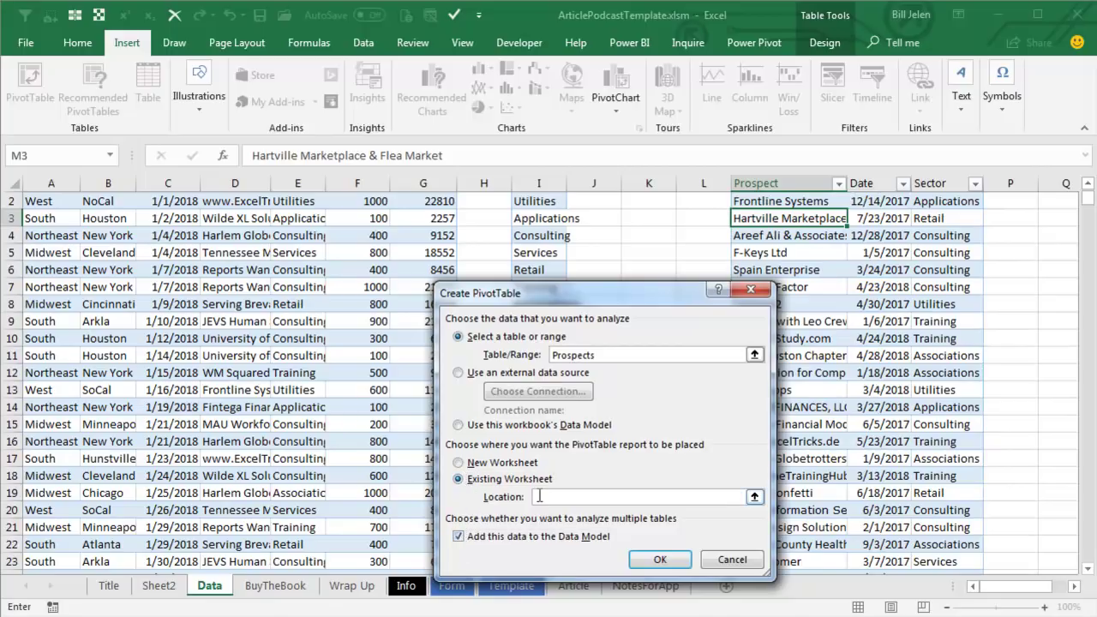
click(158, 585)
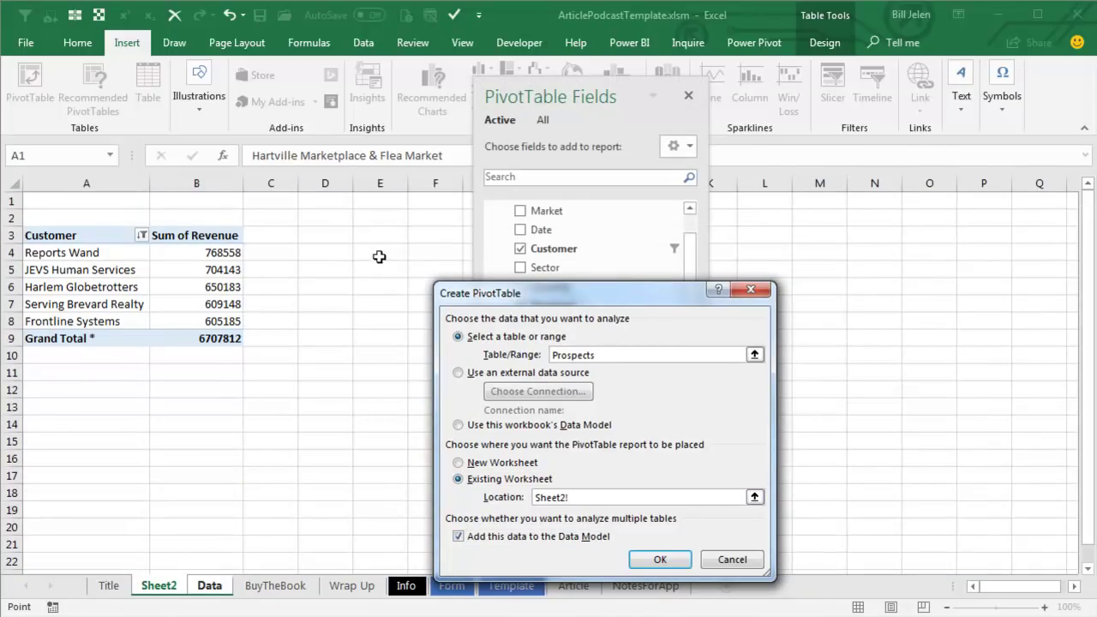
click(420, 234)
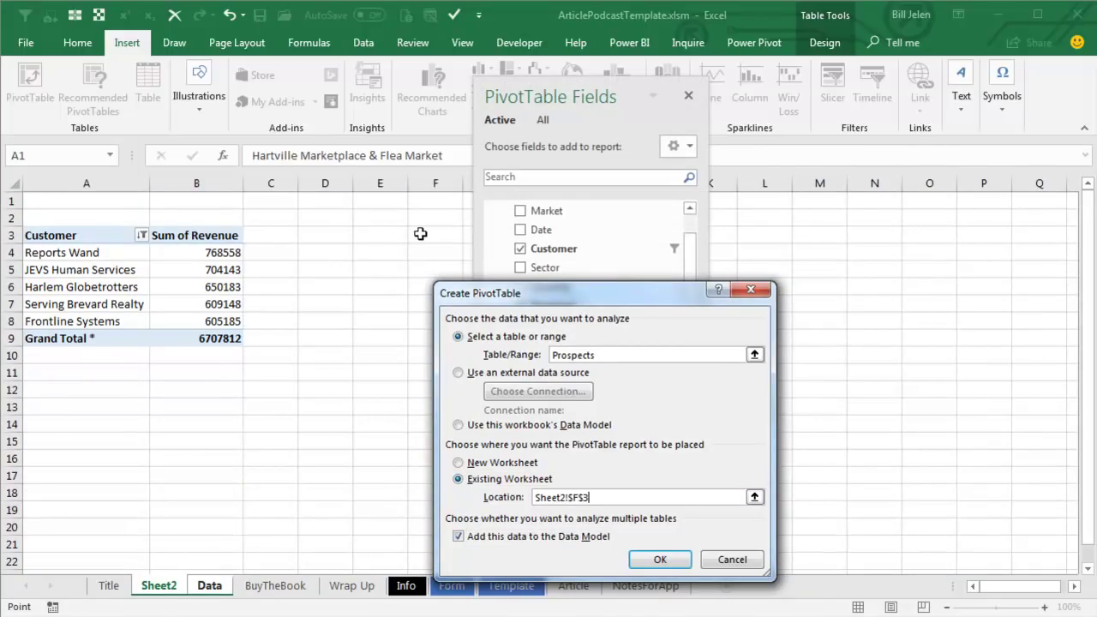
click(659, 560)
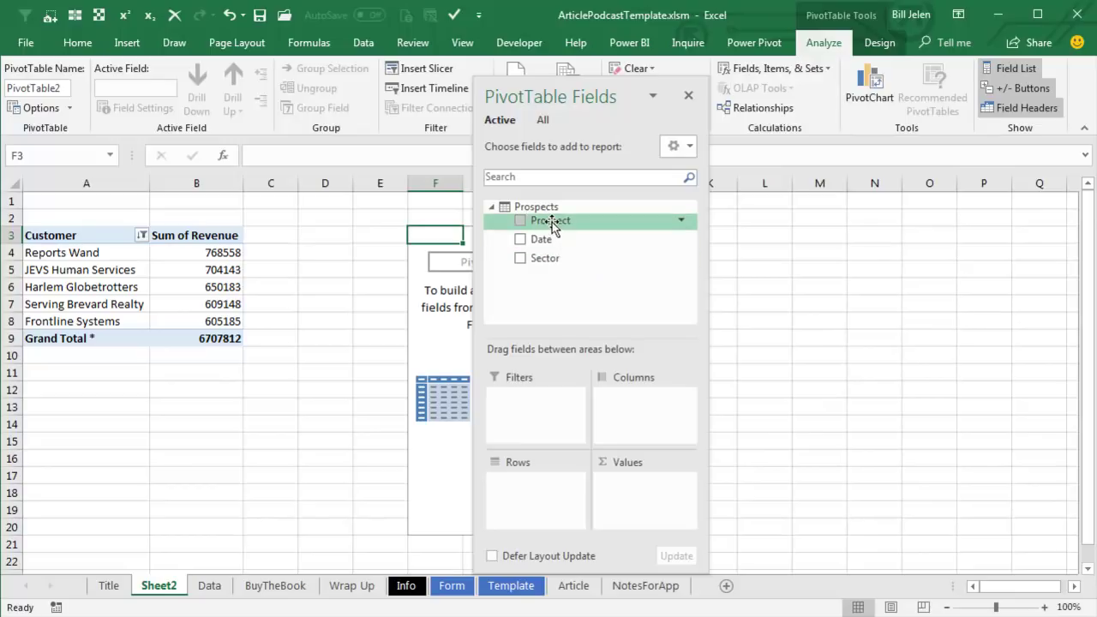
Add a count of Prospect as values in the prospects PivotTable and move the field list clear of it
drag(551, 224, 653, 488)
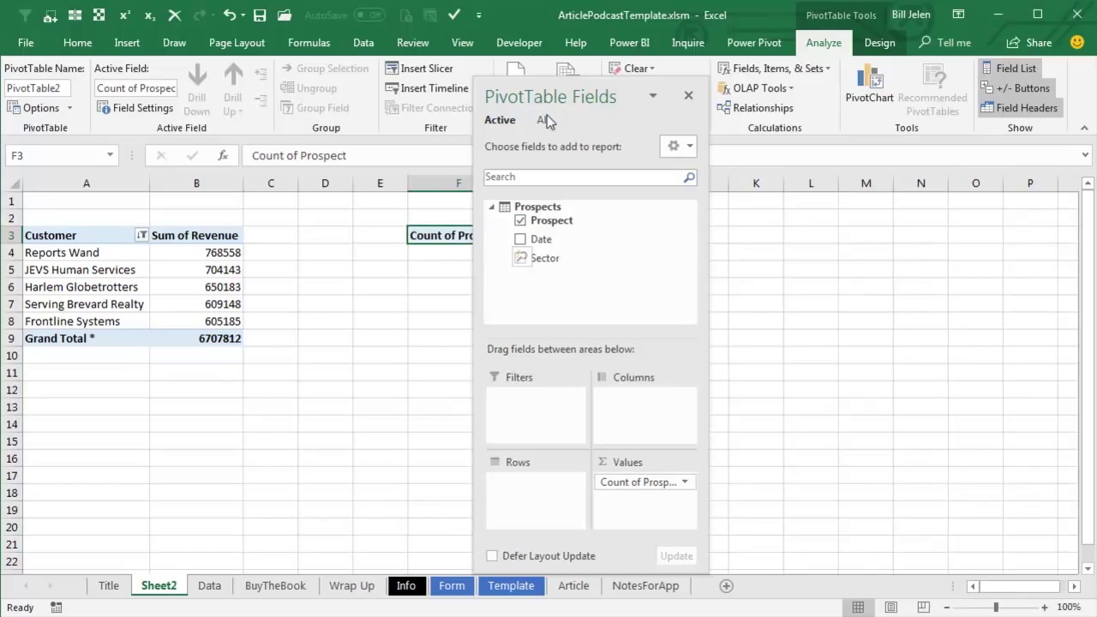
drag(538, 106, 801, 142)
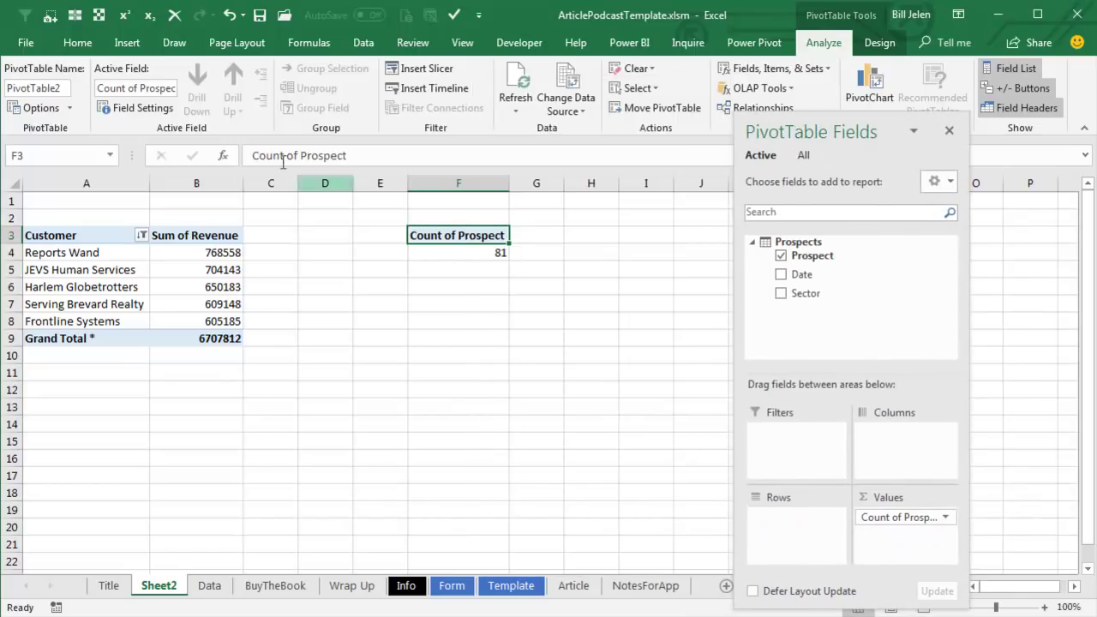
Summarize the Prospect values by Distinct Count and add Sector as the row field of the prospects PivotTable
click(111, 108)
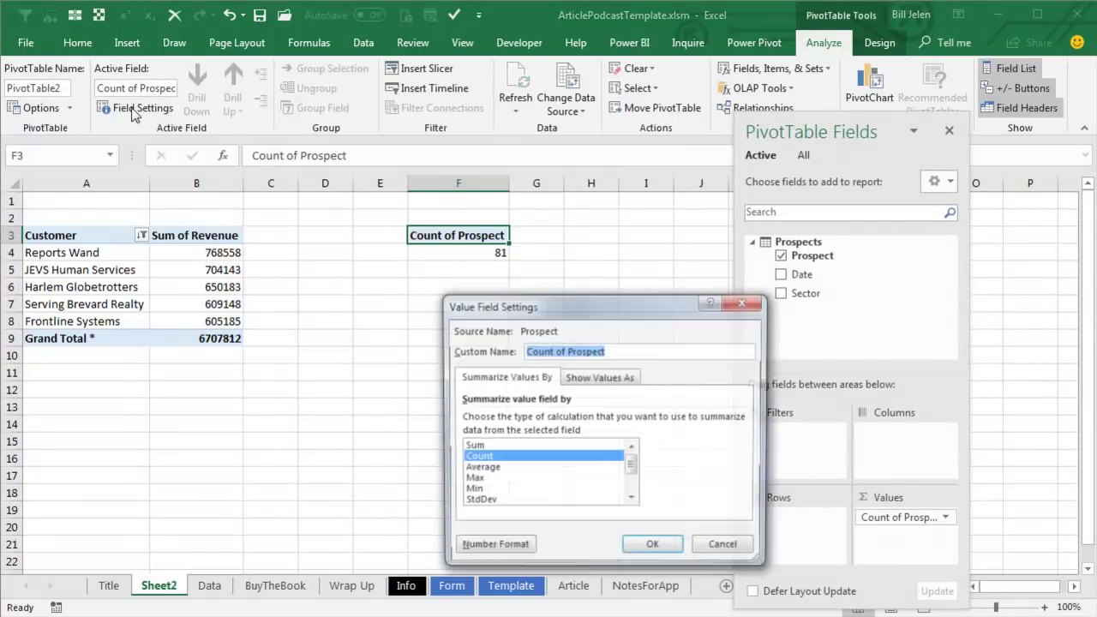
click(605, 379)
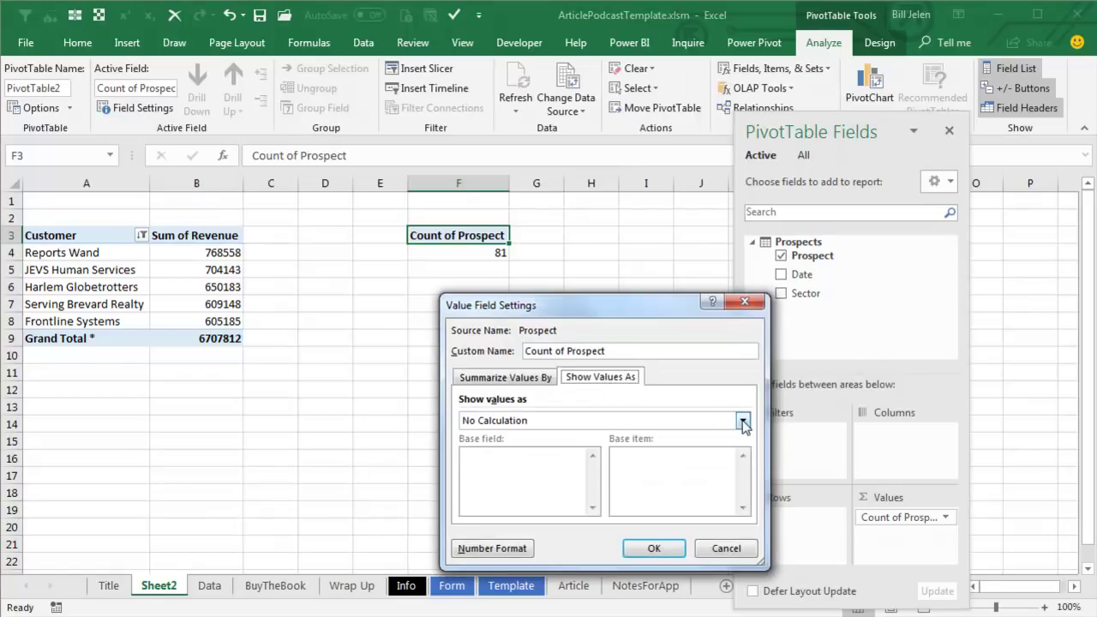
click(500, 379)
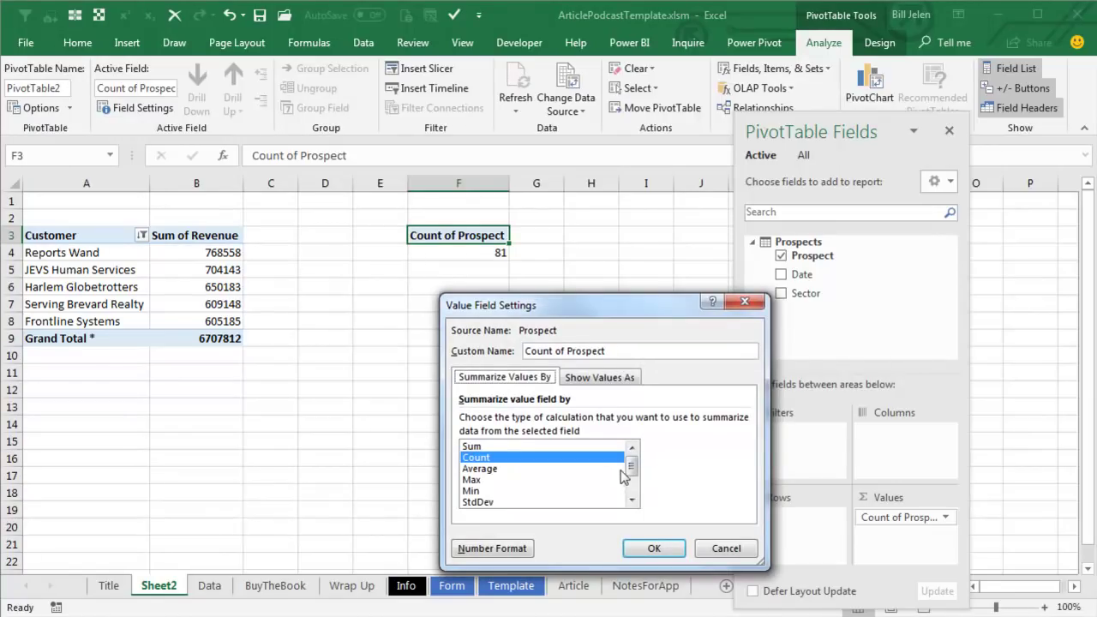
drag(634, 471, 635, 489)
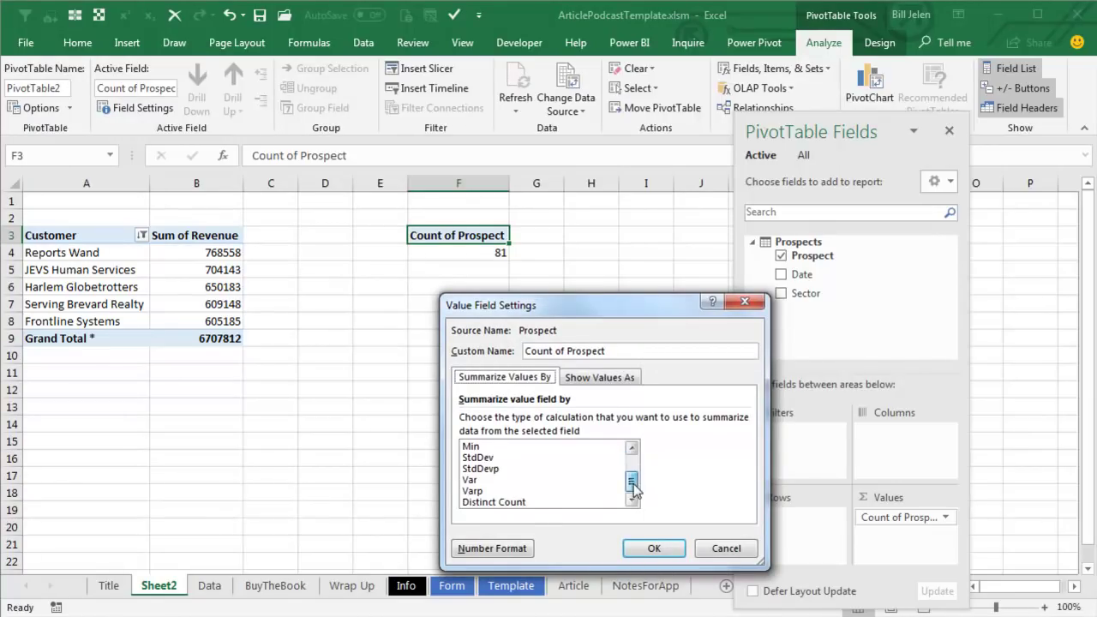
click(518, 502)
click(642, 547)
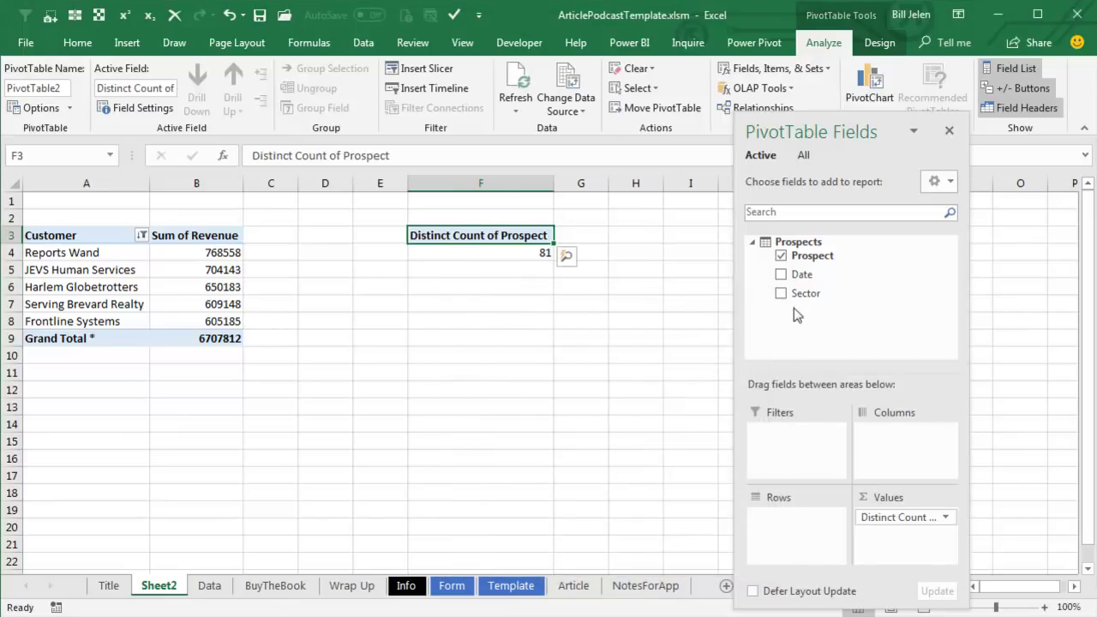
drag(803, 292, 786, 523)
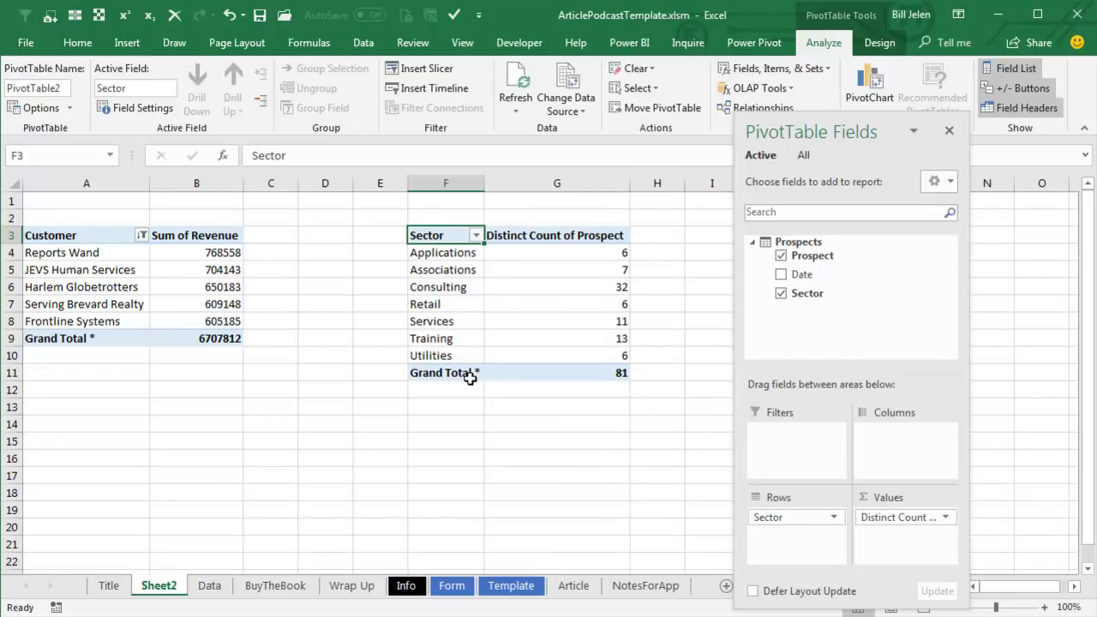
Insert a slicer for the Sector field of the SlicerSource table
mouse_move(498, 375)
mouse_move(214, 252)
click(428, 70)
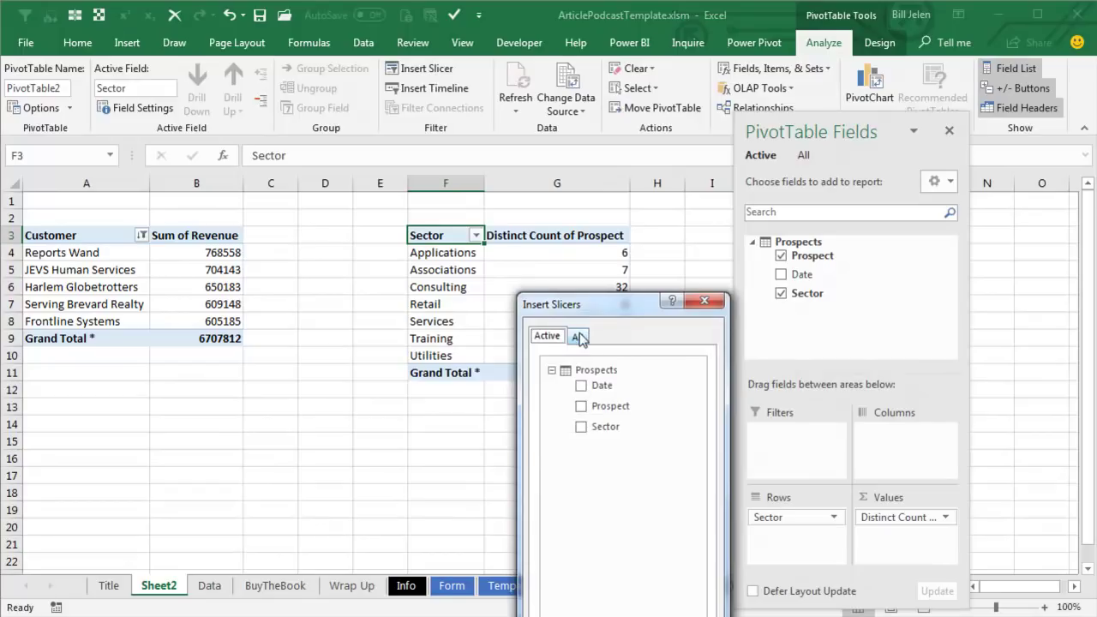
click(581, 336)
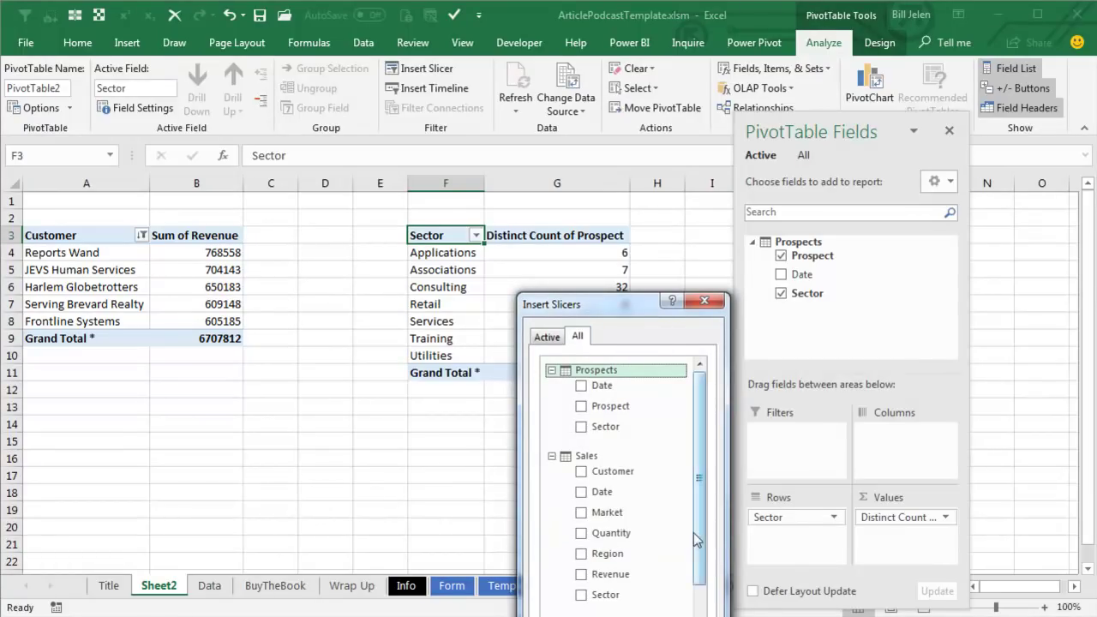
scroll(600, 549, down, 1)
click(581, 604)
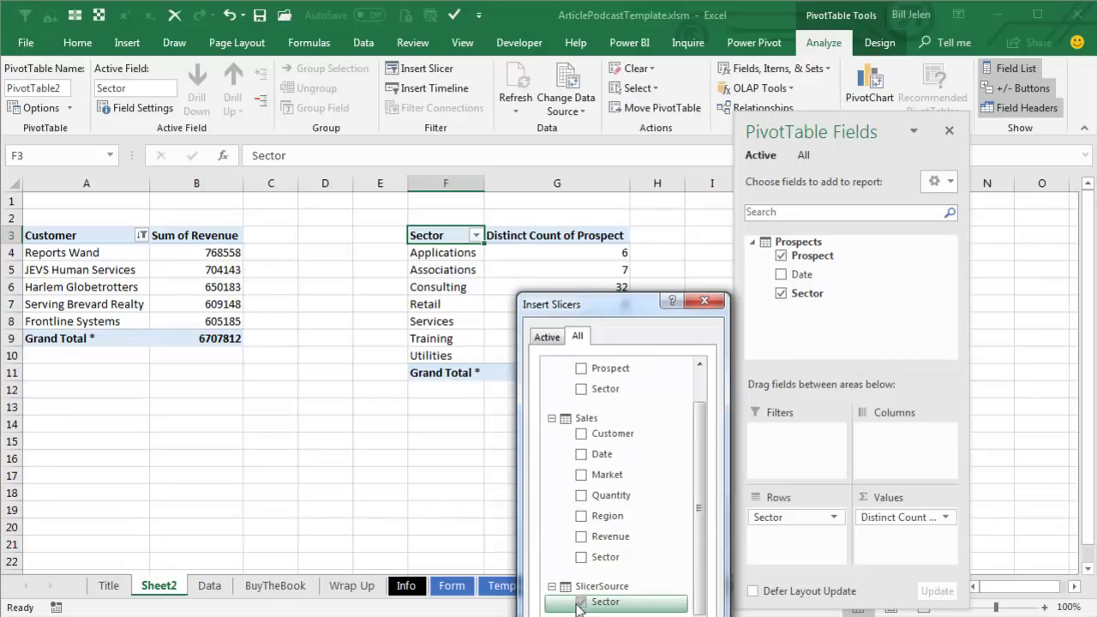
key(Return)
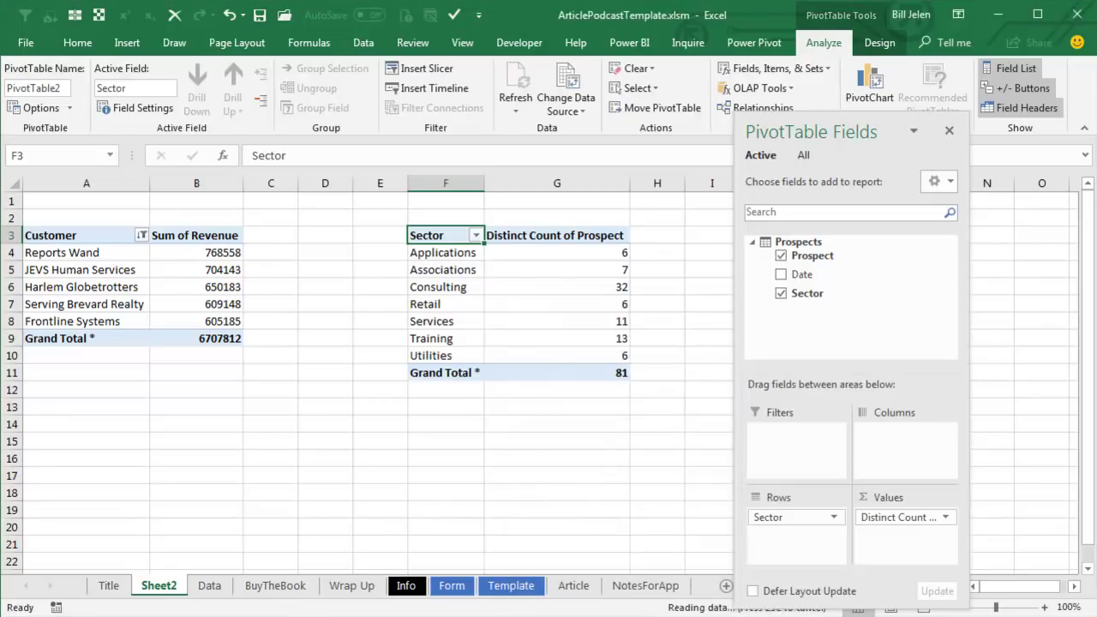
Place the Sector slicer beside the prospects PivotTable over columns H to K and give it the light orange style
drag(510, 284, 692, 225)
click(317, 91)
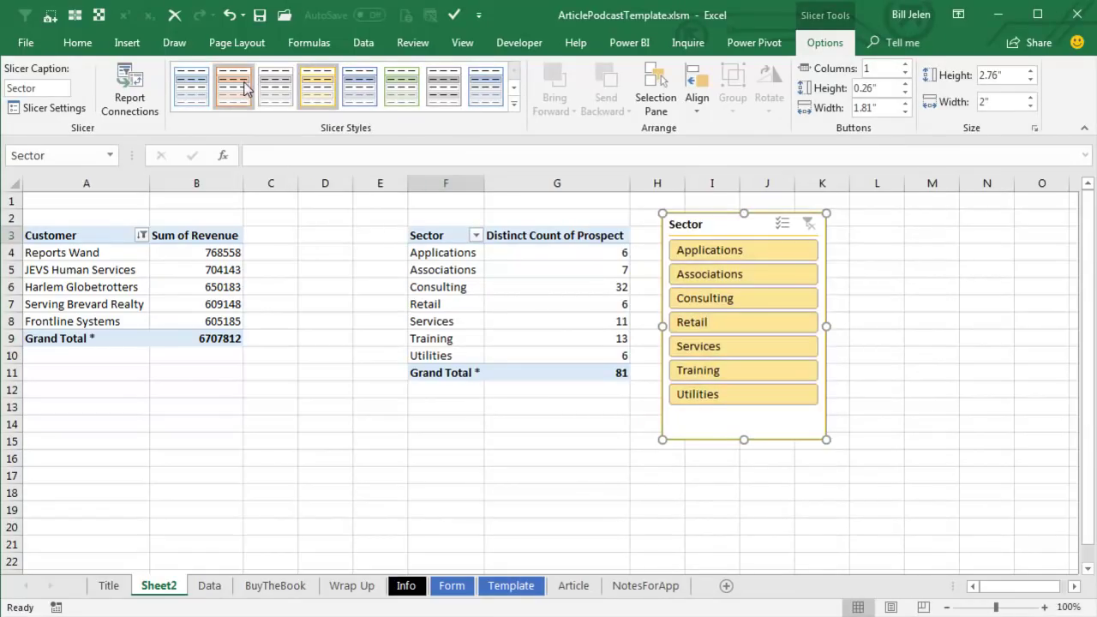
click(247, 89)
key(Escape)
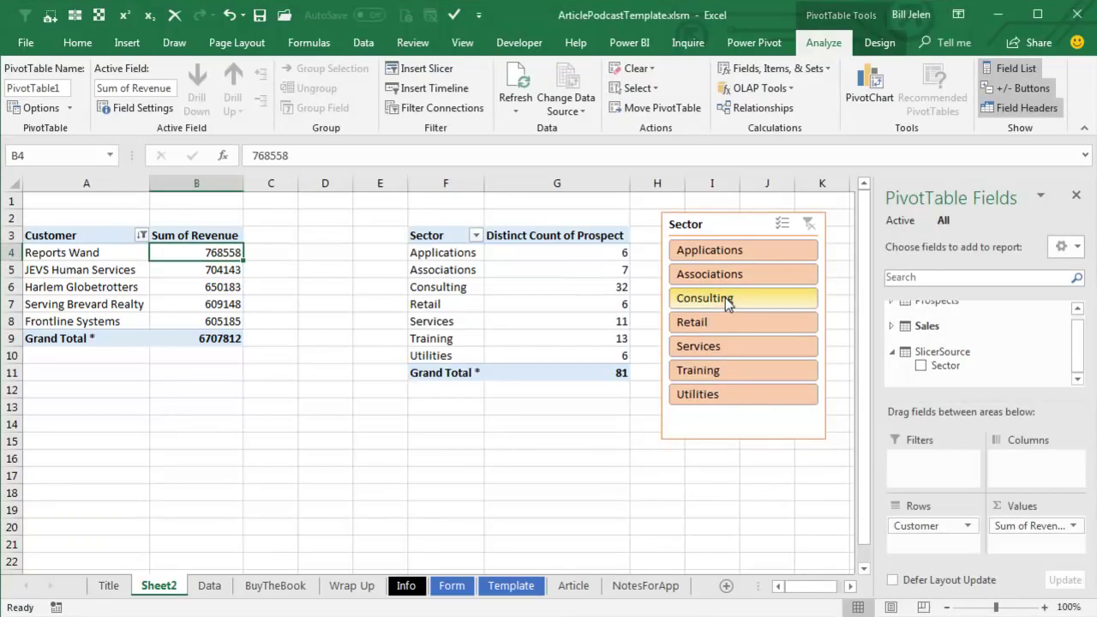
Filter the slicer to Consulting and connect the sales PivotTable to the Sector slicer through its filter connections
click(725, 297)
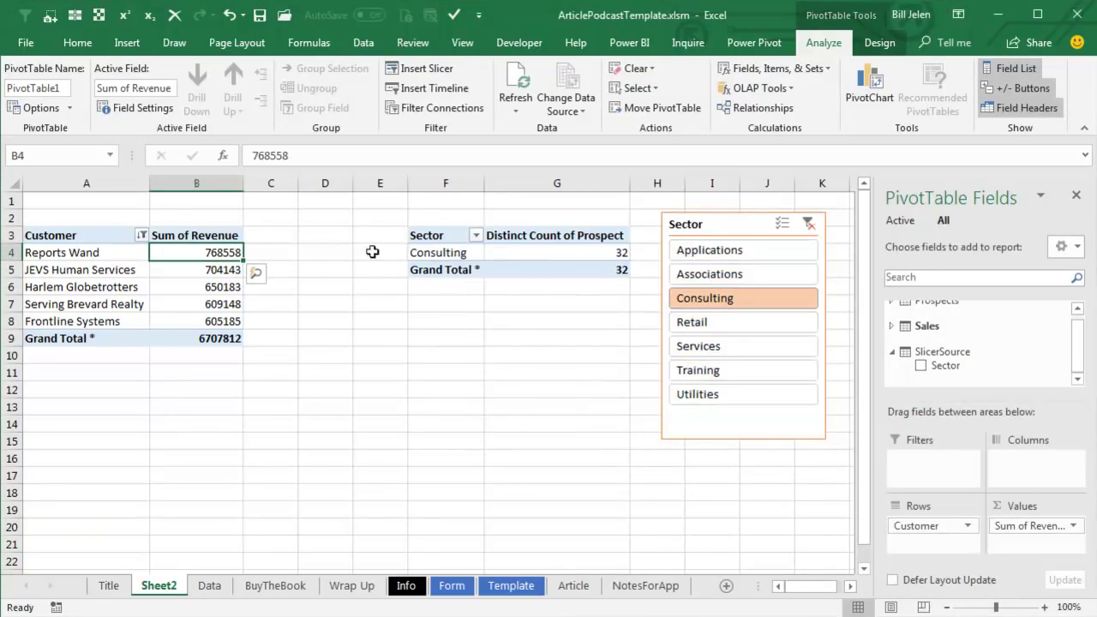
mouse_move(187, 252)
click(446, 108)
click(505, 470)
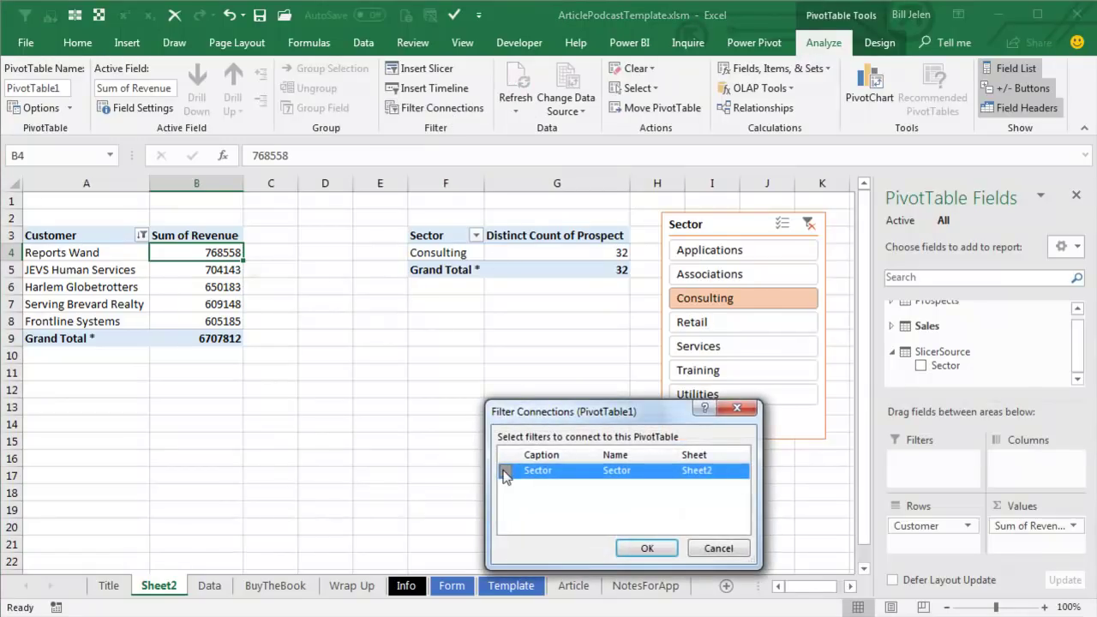
click(646, 548)
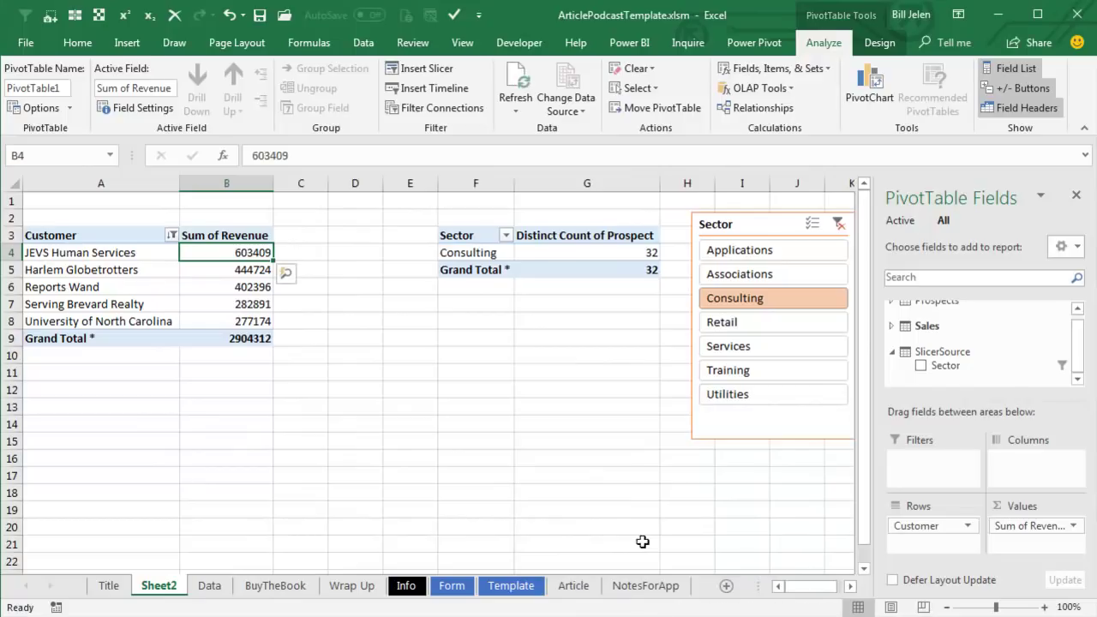
Test the slicer on both PivotTables by filtering to Associations and finally to Services
click(736, 276)
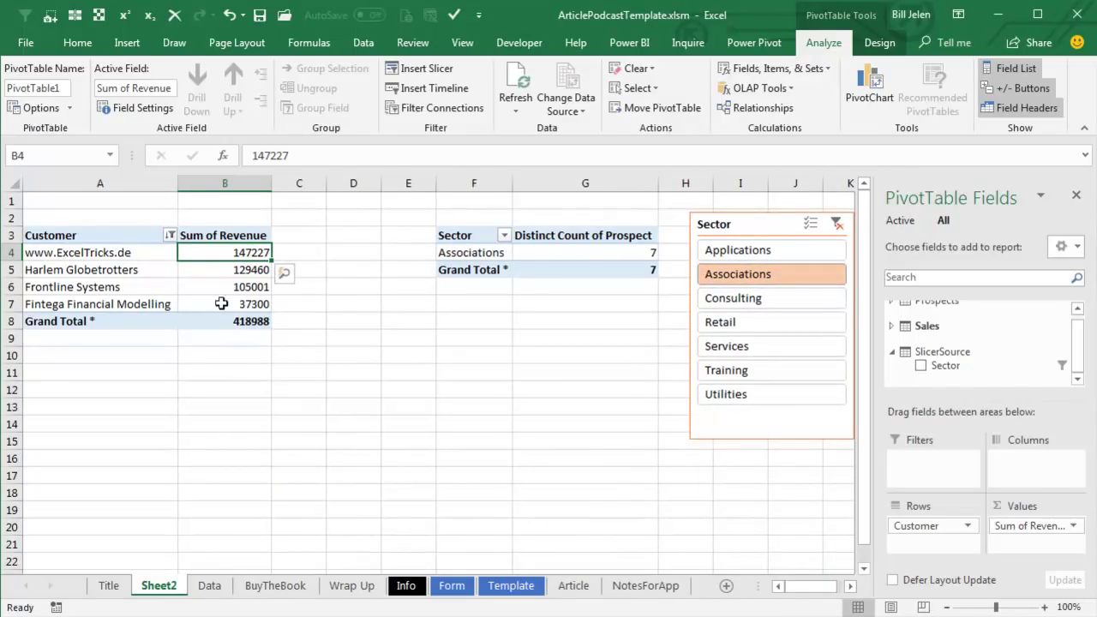
click(717, 350)
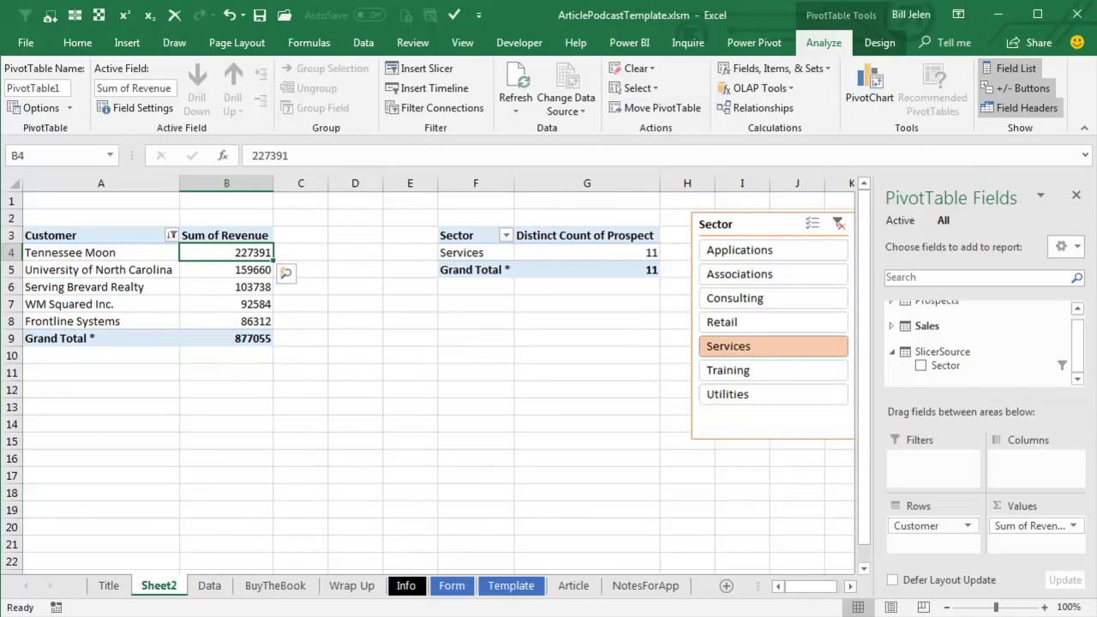
Go past the BuyTheBook sheet to the Wrap Up sheet to review the episode's topics
key(ctrl+Page_Down)
key(ctrl+Page_Down)
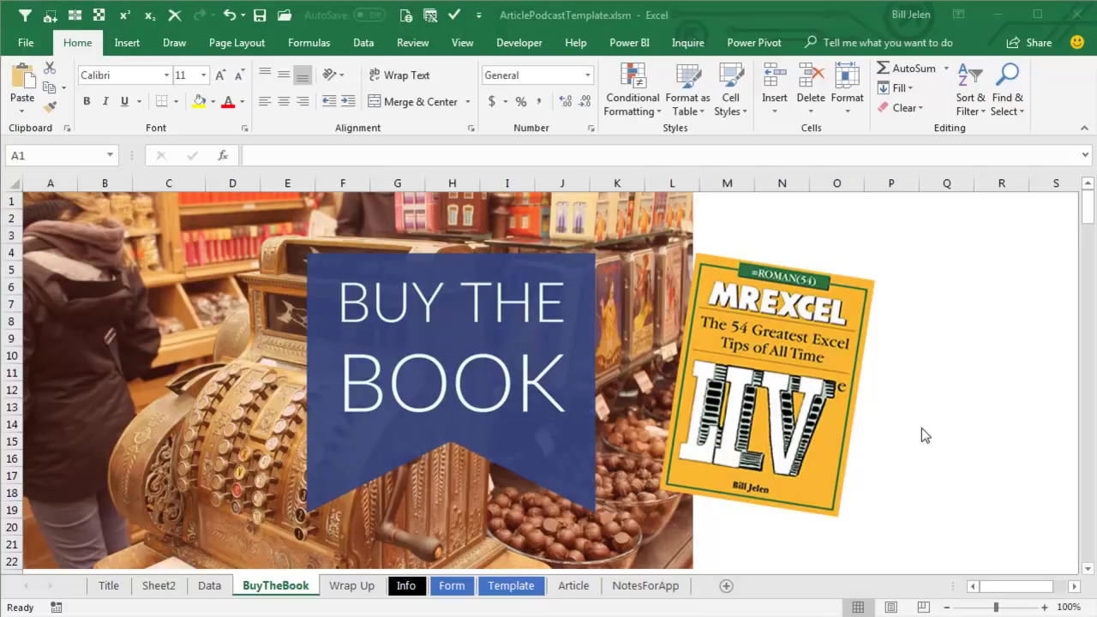
click(353, 586)
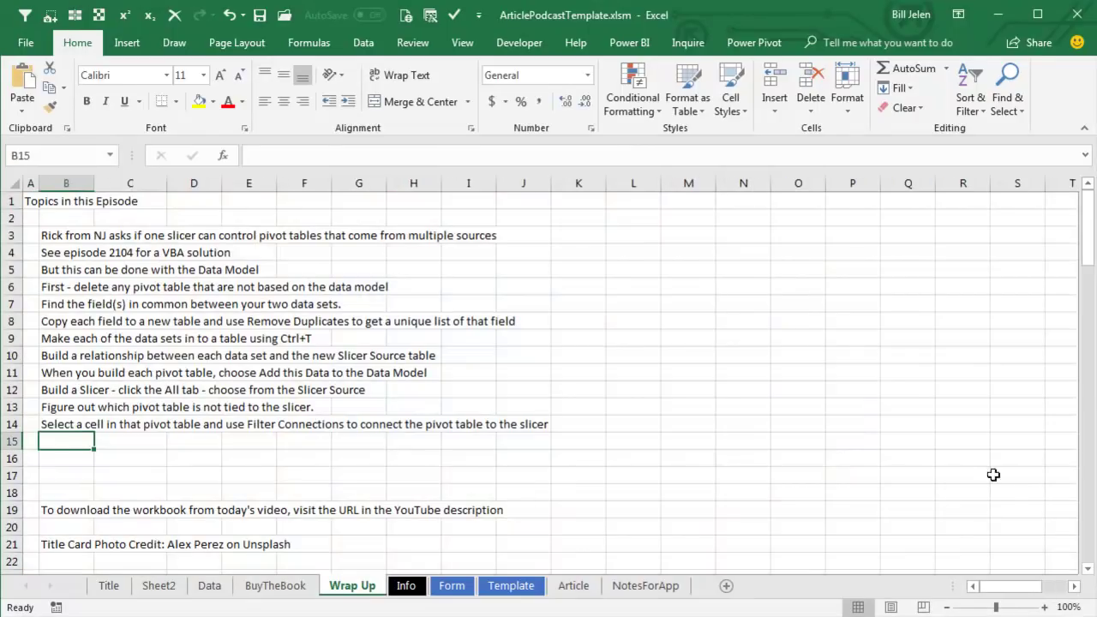